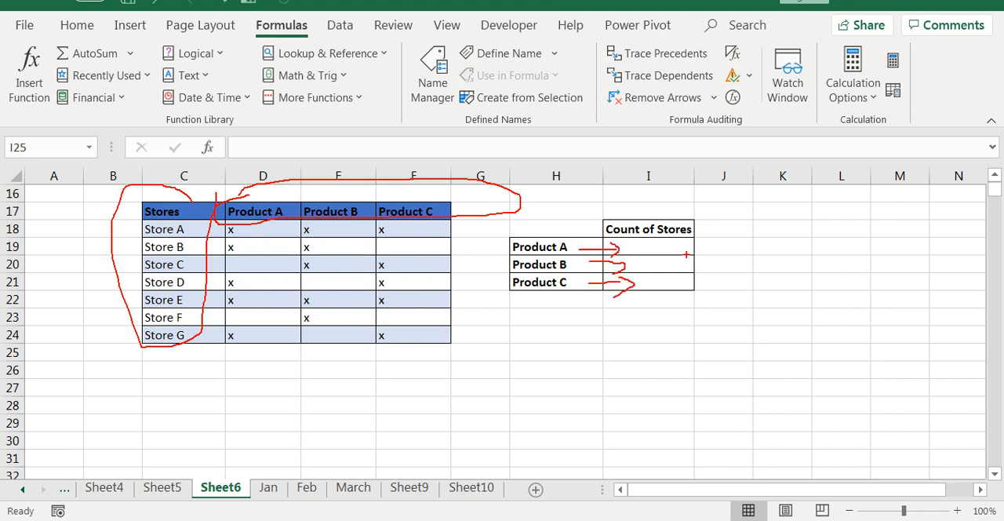
Count Product A's x marks in I19 with =COUNTIF(D18:D24,"x") and fill the formula down to I21.
key("Escape")
left_click(667, 247)
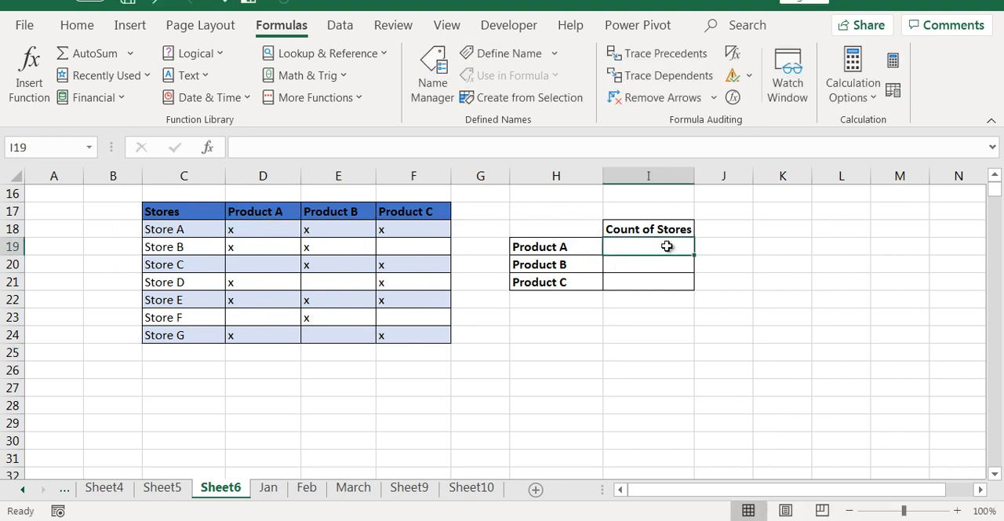
type("=counti")
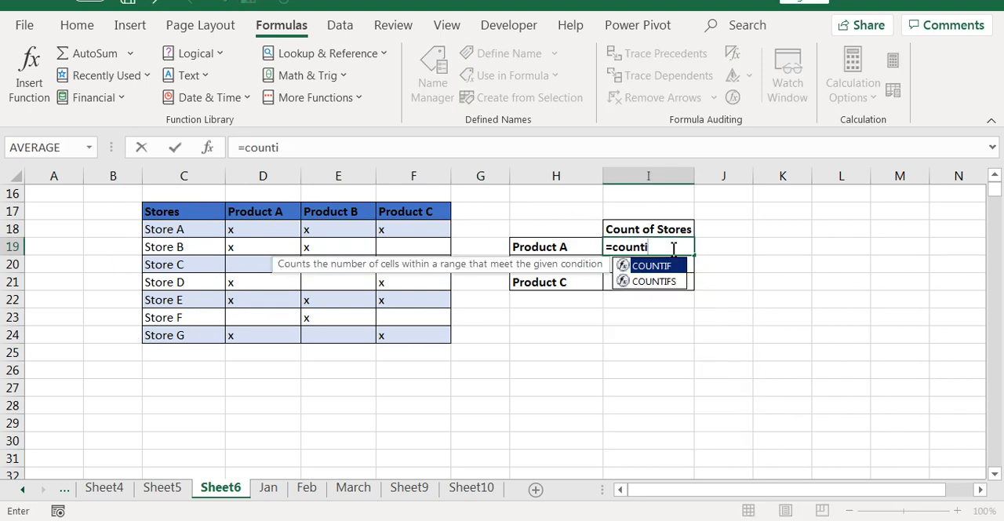
key("Tab")
left_click_drag(256, 229, 256, 333)
type(",\"x")
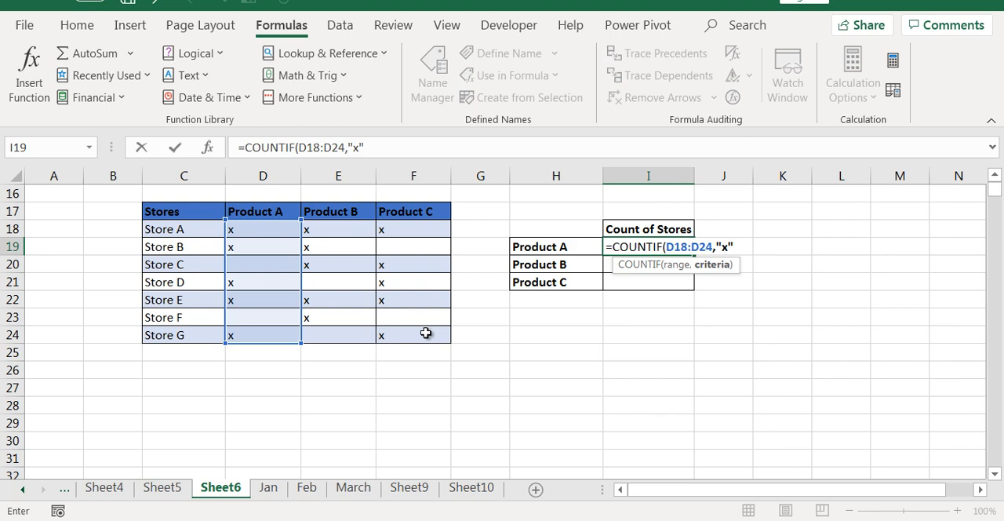
key("Return")
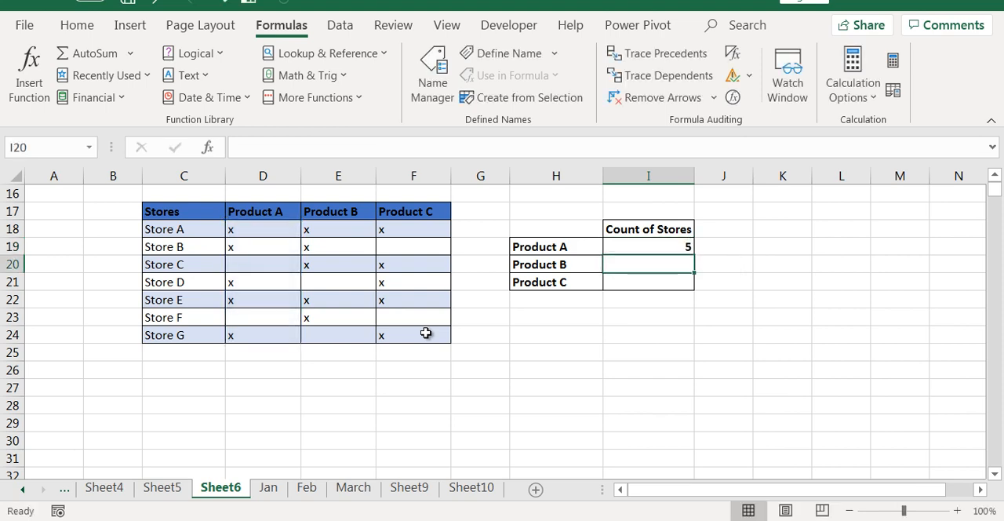
key("Up")
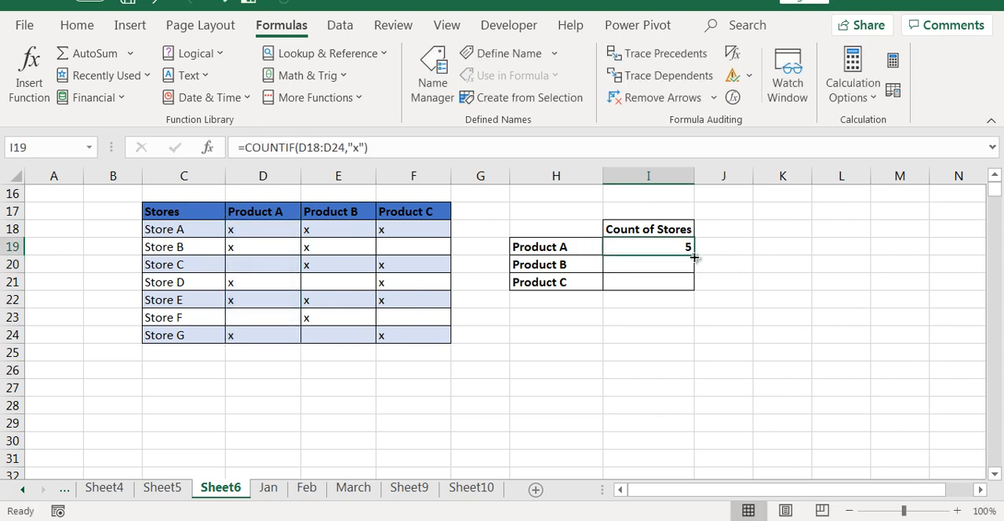
left_click_drag(694, 257, 695, 289)
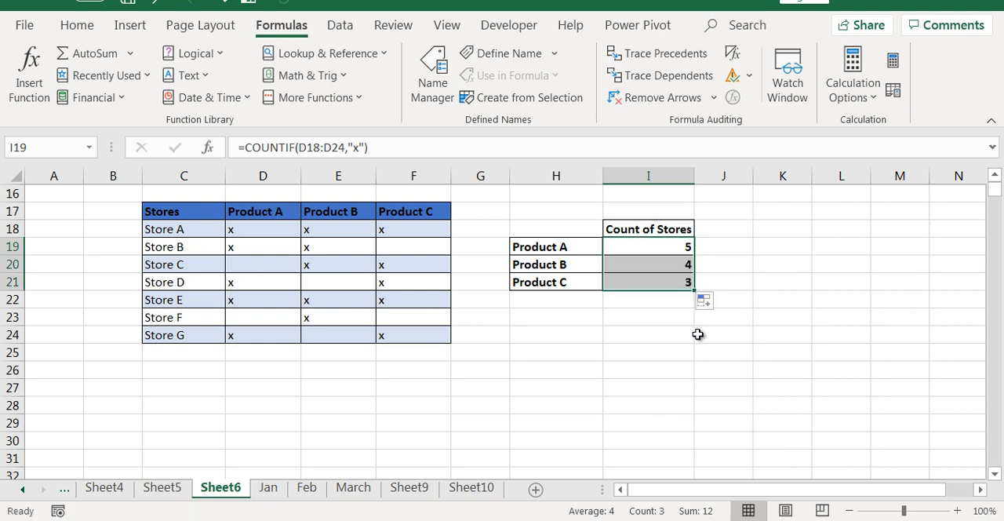
Correct the copied ranges so I20 counts rows 18 to 24 of the Product B column and I21 counts F18:F24.
left_click(673, 266)
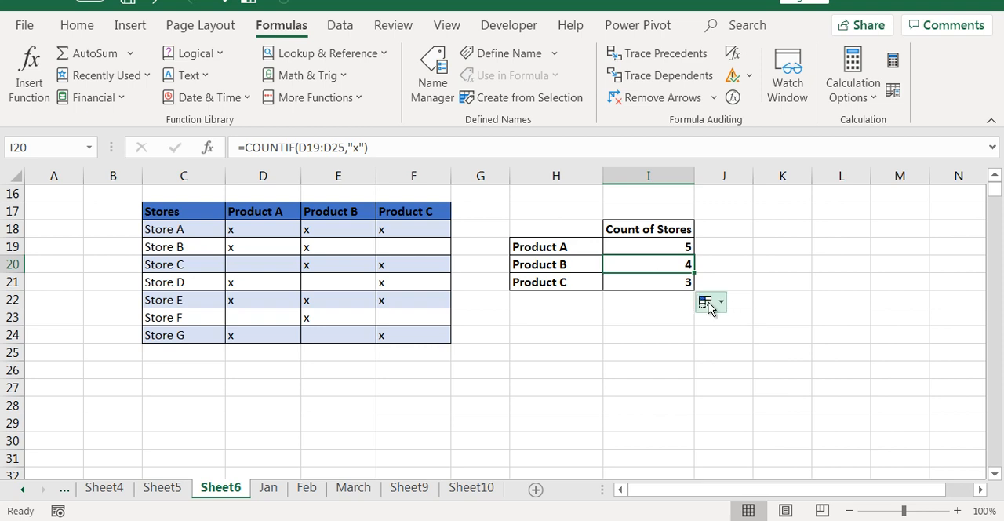
double_click(673, 264)
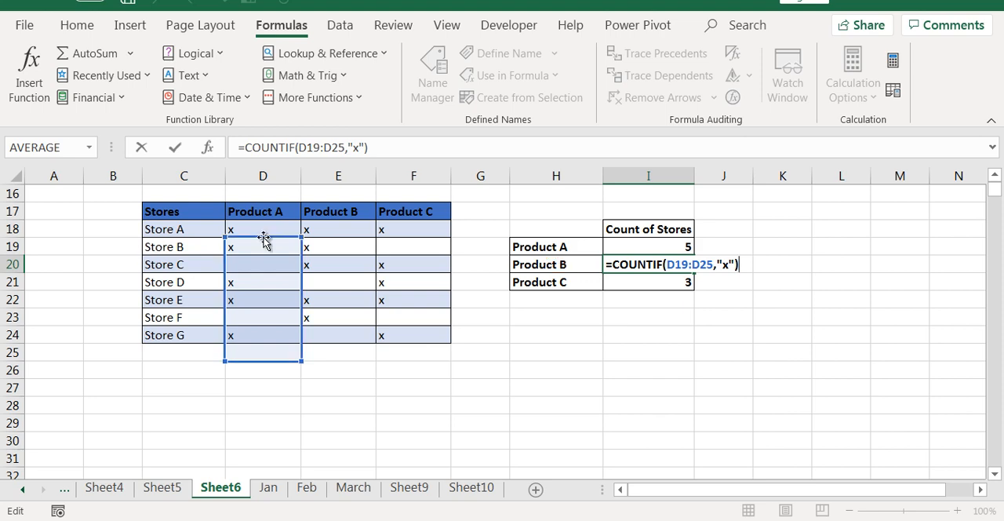
left_click_drag(265, 235, 425, 239)
key("Tab")
double_click(679, 284)
key("ctrl+Return")
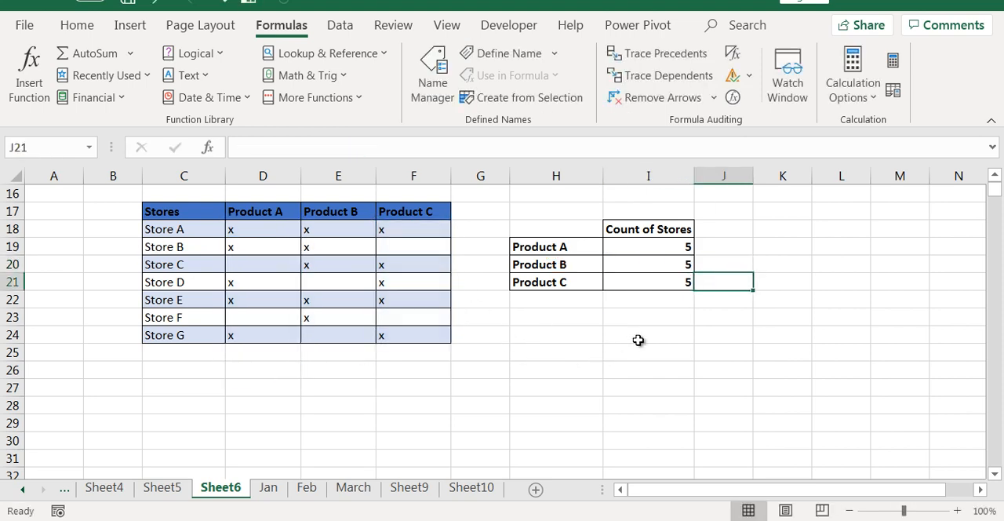
Review the COUNTIF formulas for Products A, B and C in I19:I21.
left_click(601, 342)
left_click(653, 250)
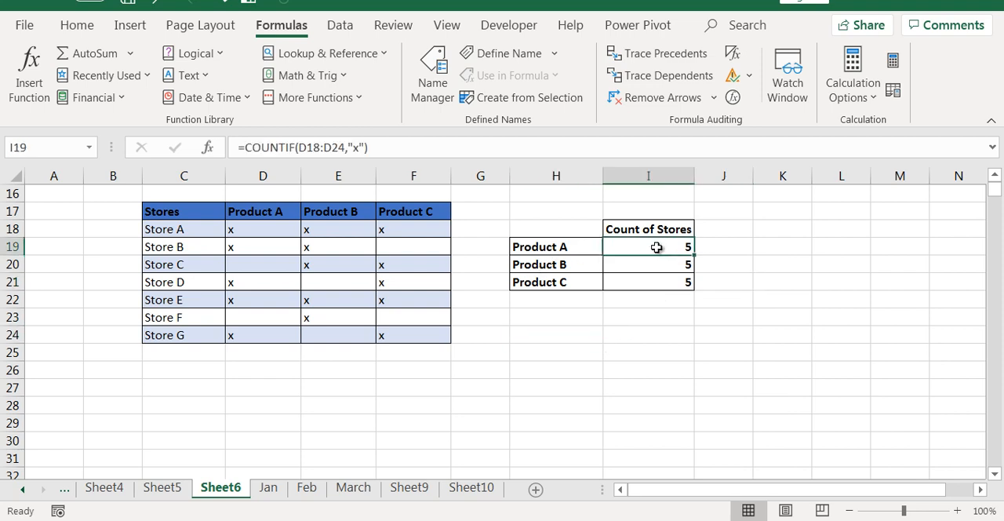
left_click(660, 265)
left_click(661, 281)
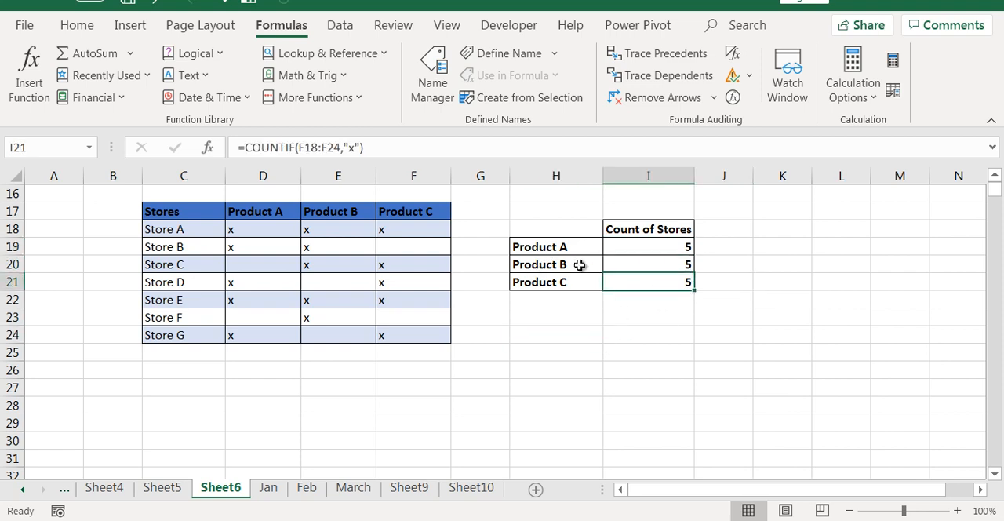
left_click_drag(559, 229, 679, 455)
left_click(729, 314)
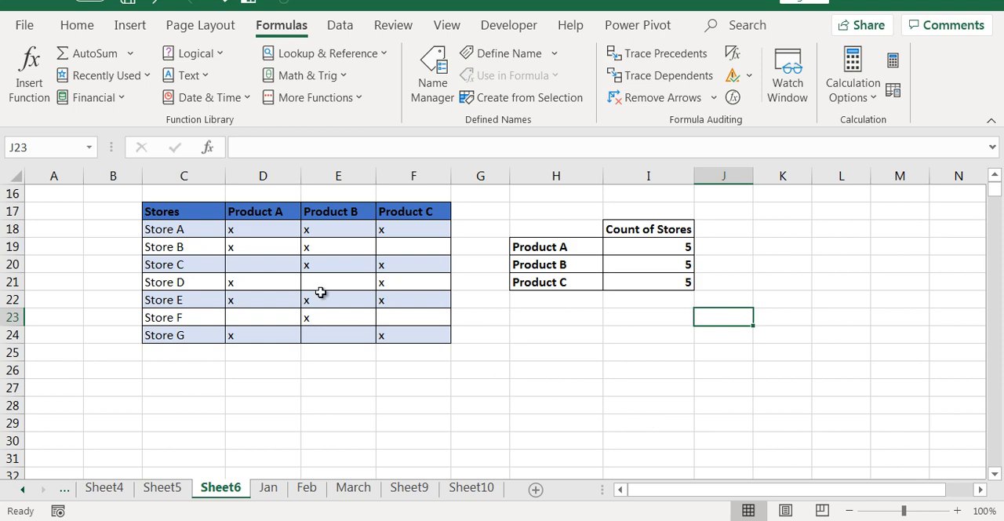
Convert the store and product range C17:F24 into a table with headers.
left_click_drag(159, 210, 410, 333)
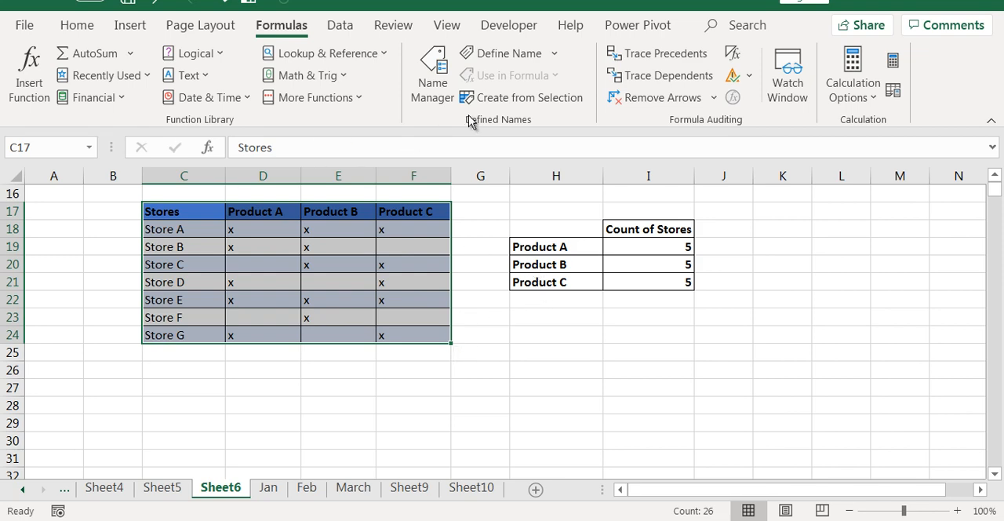
left_click(130, 25)
left_click(24, 86)
left_click(158, 153)
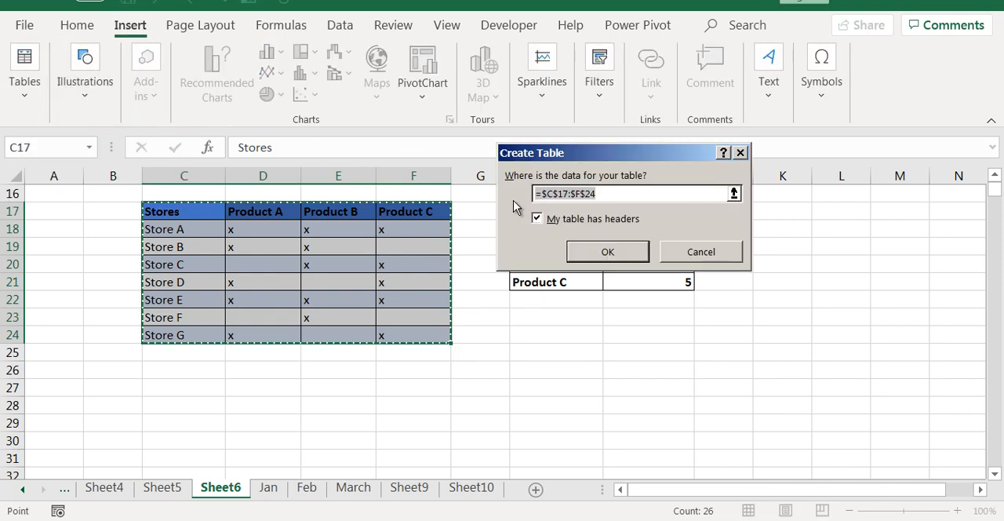
left_click(622, 252)
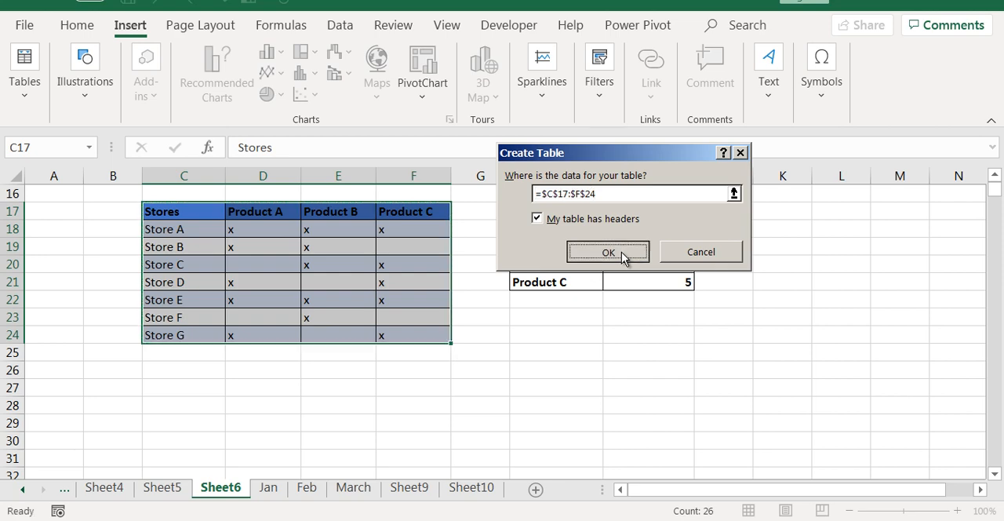
left_click(628, 353)
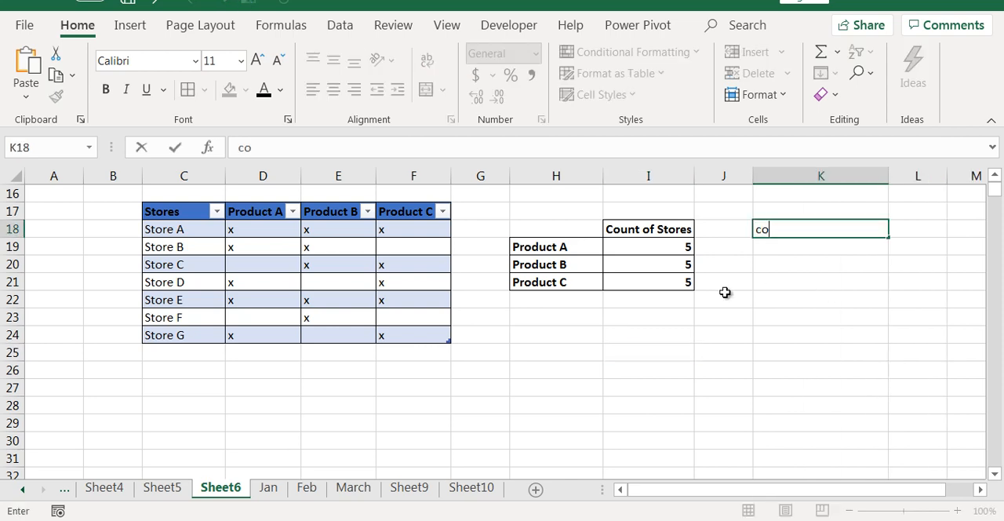
Add the heading "count" in K18 and enter =COUNTIF(Table12[Product A],"x") in K19.
type("unt")
key("Return")
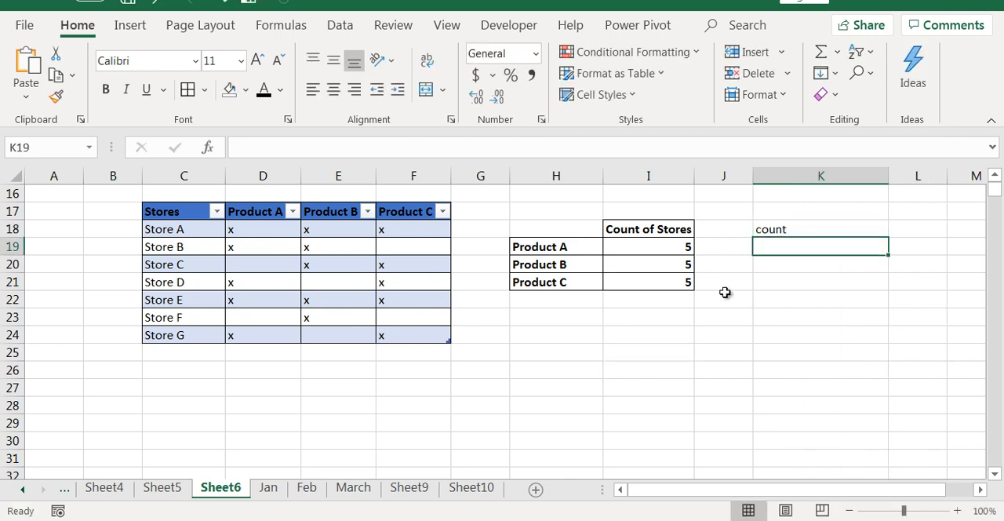
type("=coun")
key("Down")
key("Down")
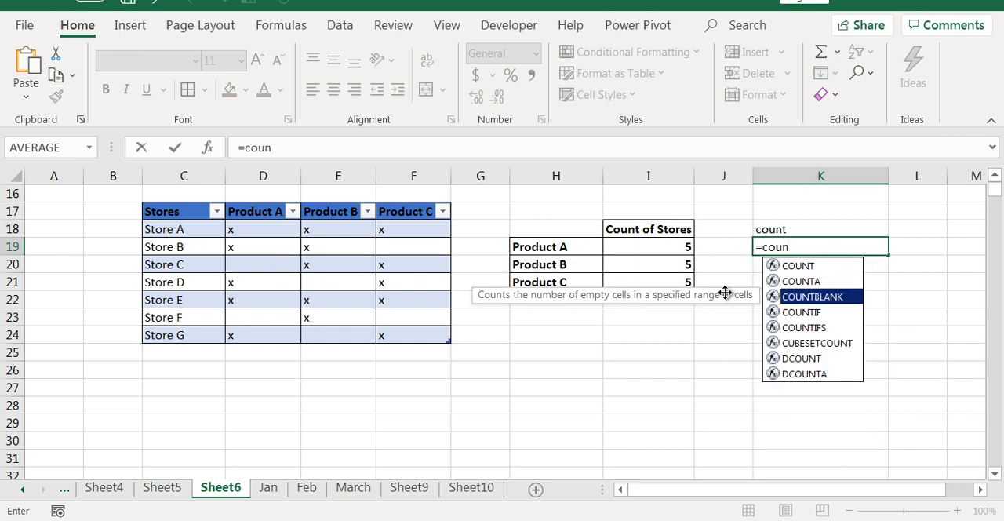
key("Down")
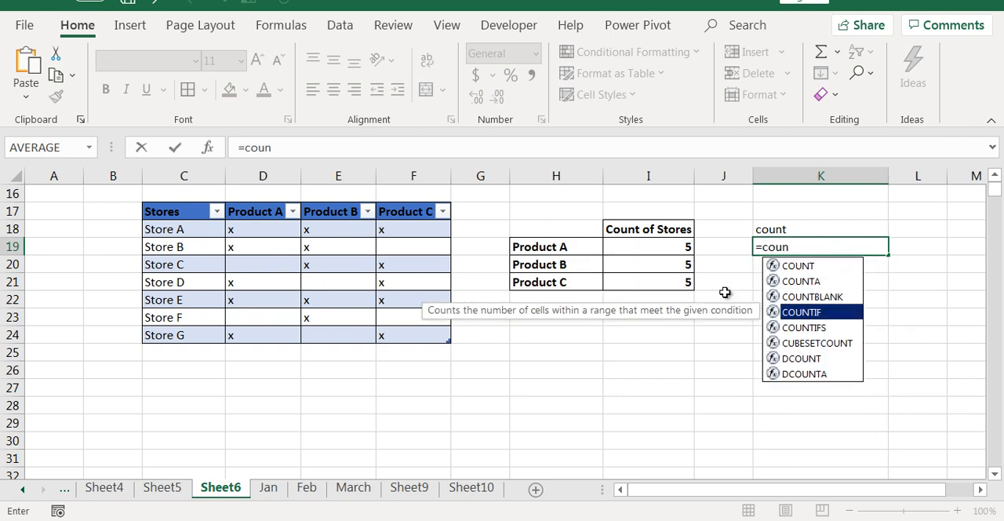
key("Tab")
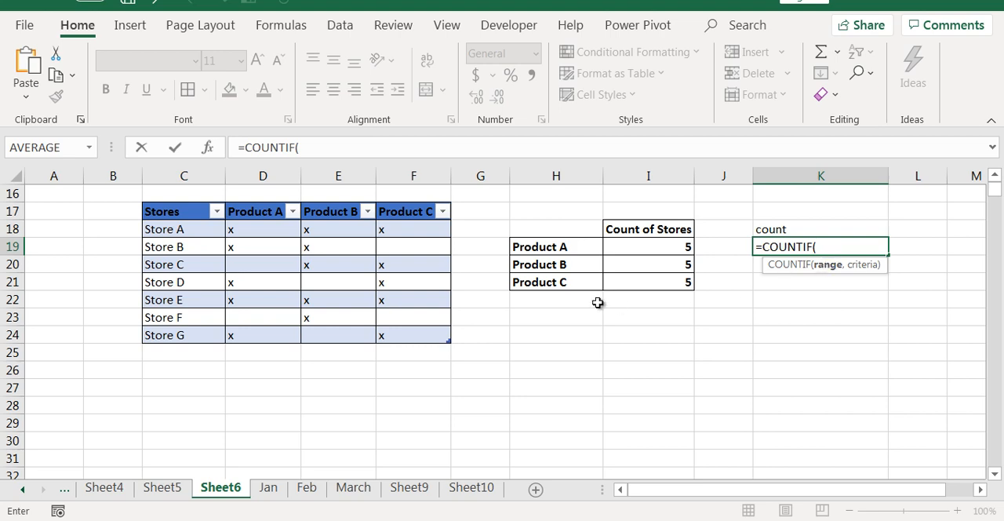
left_click_drag(235, 229, 254, 329)
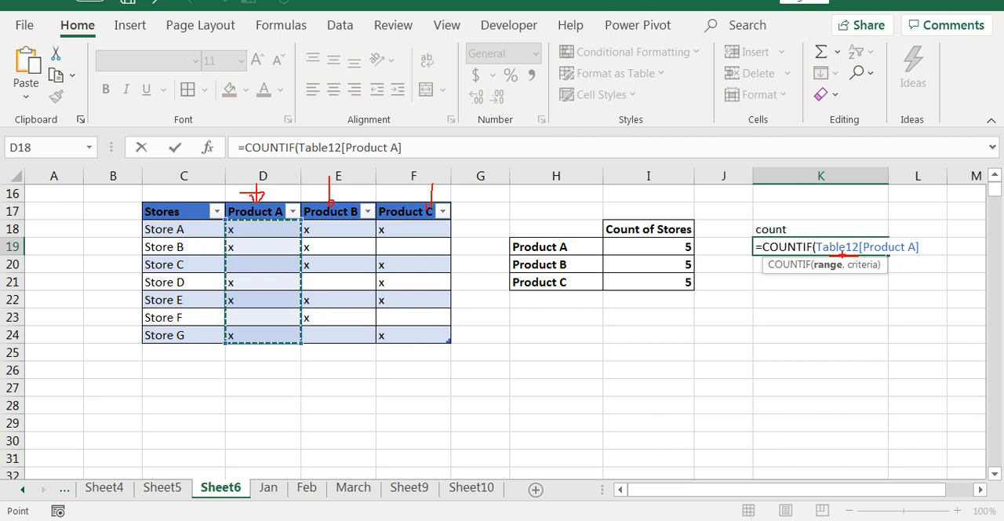
mouse_move(238, 223)
left_mouse_down()
mouse_move(256, 338)
mouse_move(291, 211)
mouse_move(241, 213)
left_mouse_up()
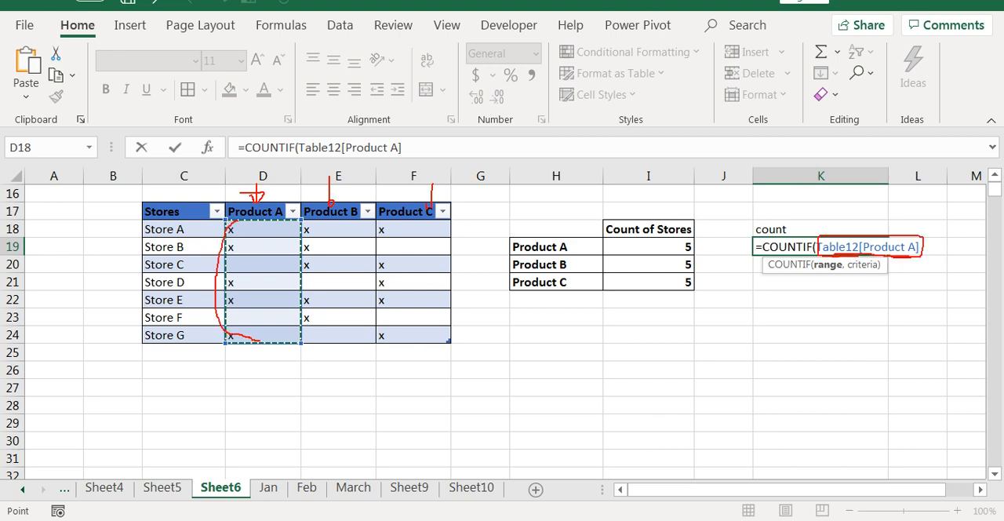
key("Escape")
type(",")
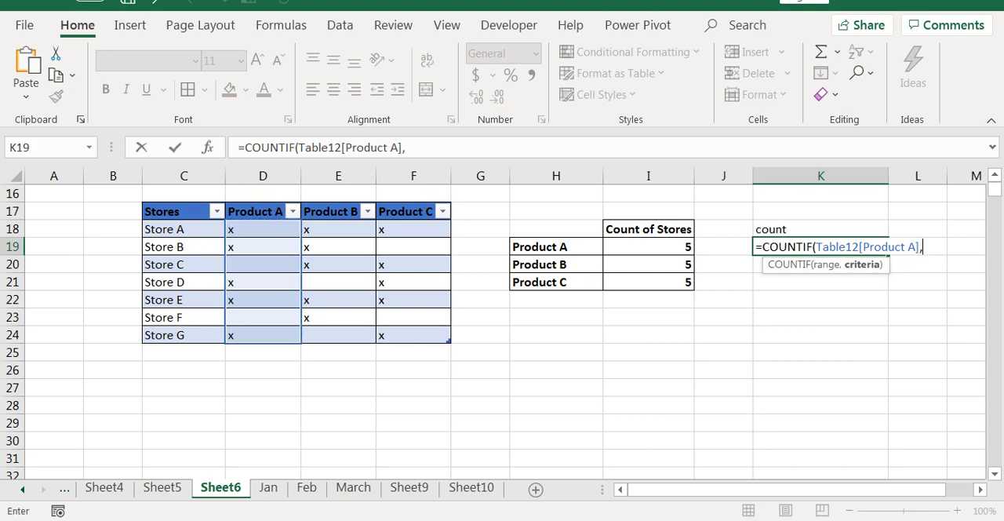
type("\"x\")")
key("Return")
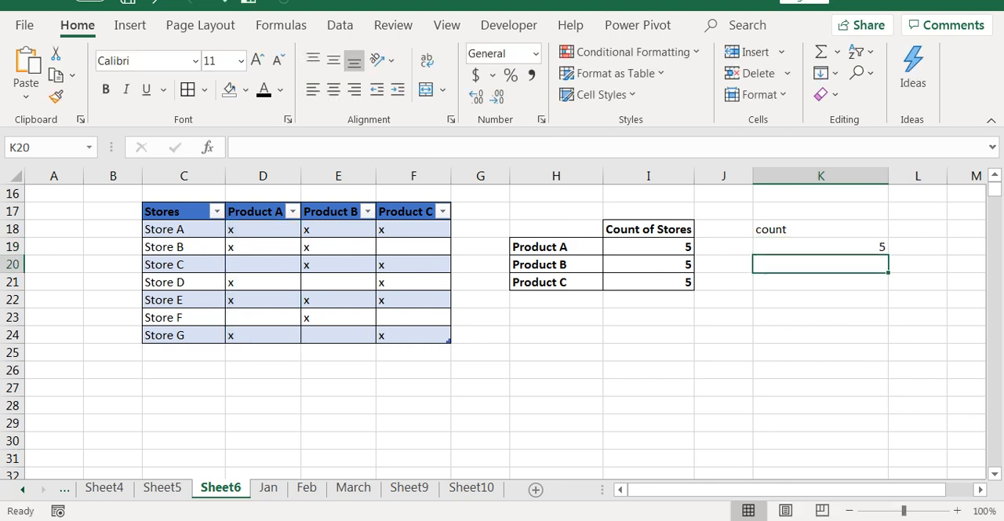
Fill the table-based COUNTIF formula from K19 down to K21 and inspect the copies in K20 and K21.
key("Up")
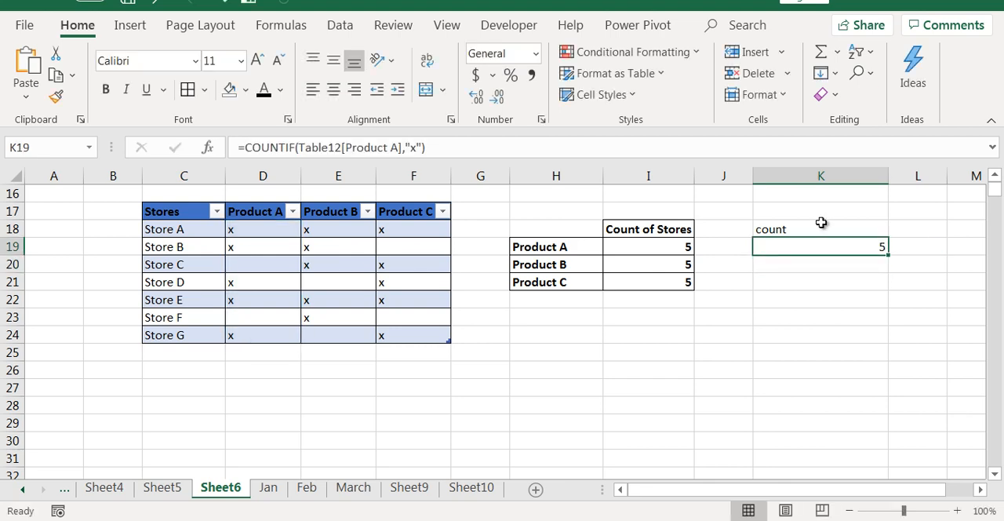
double_click(889, 256)
double_click(852, 265)
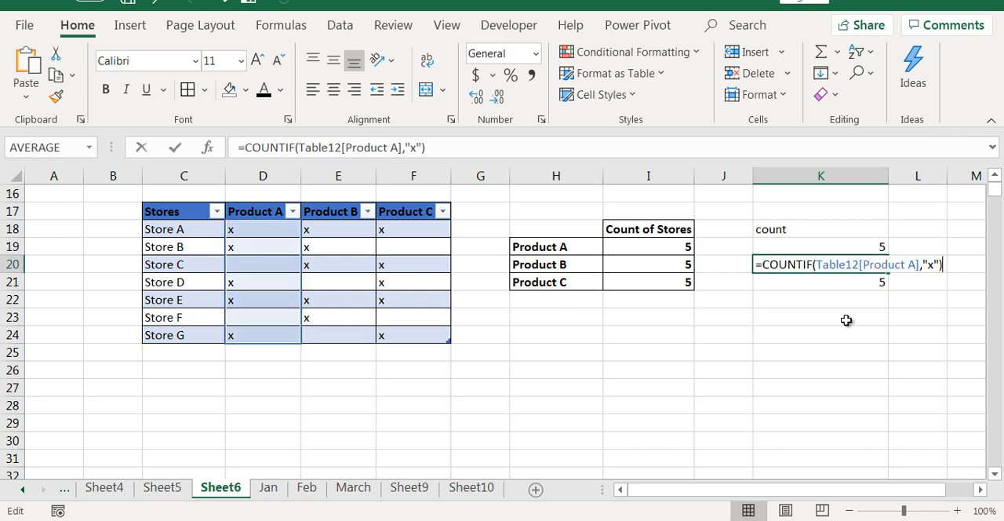
key("Escape")
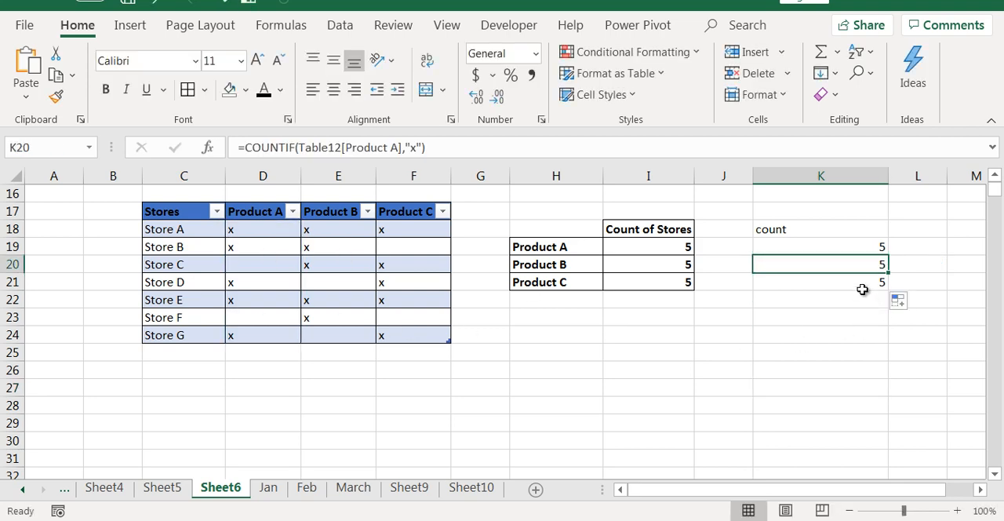
double_click(863, 290)
key("Escape")
Change the table column in the K20 formula to Product B.
double_click(872, 265)
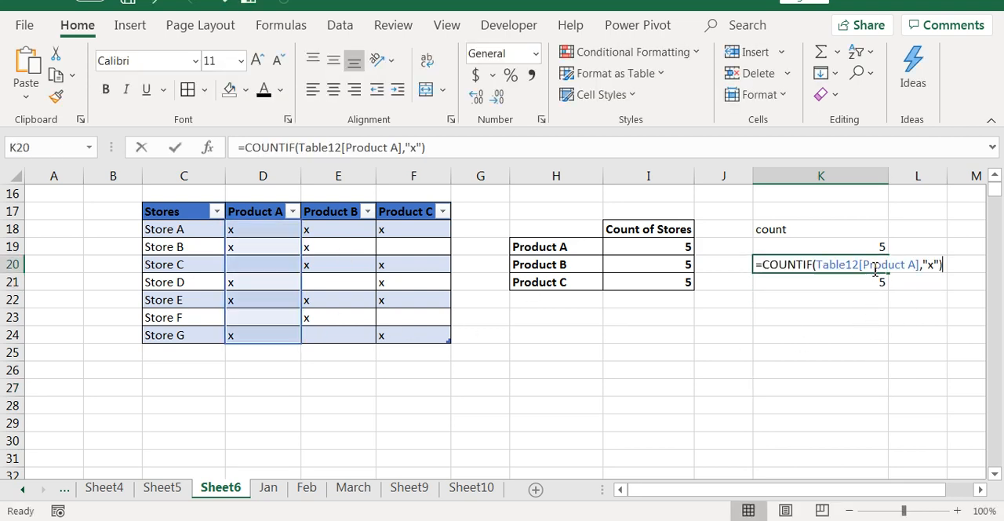
left_click(918, 266)
key("BackSpace")
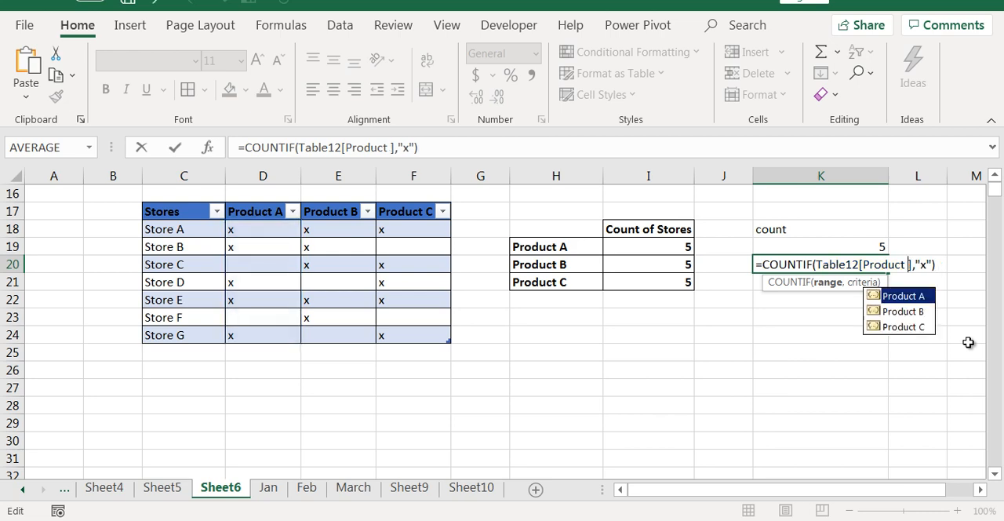
double_click(910, 312)
key("Tab")
Change the K21 formula to =COUNTIF(Table12[Product C],"x") and check its reference.
double_click(839, 282)
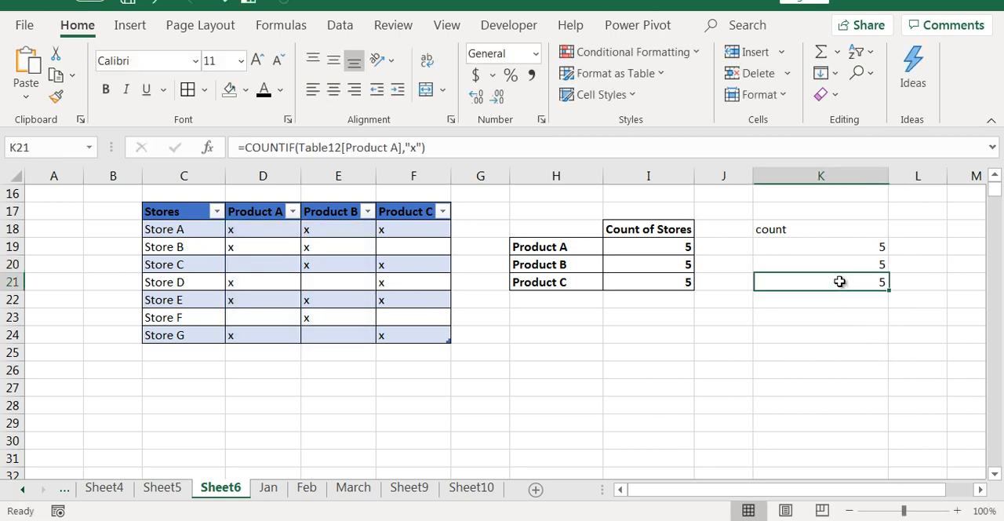
left_click(915, 284)
key("BackSpace")
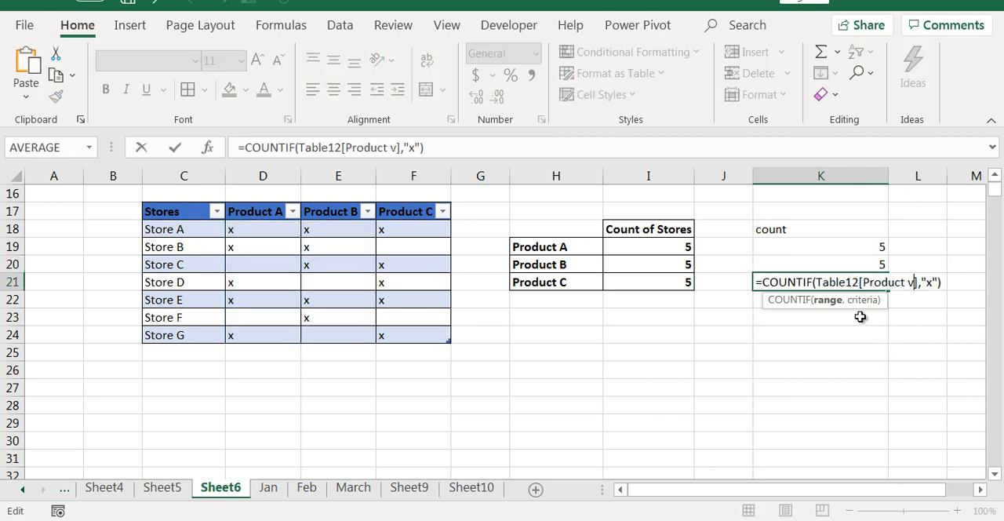
double_click(910, 345)
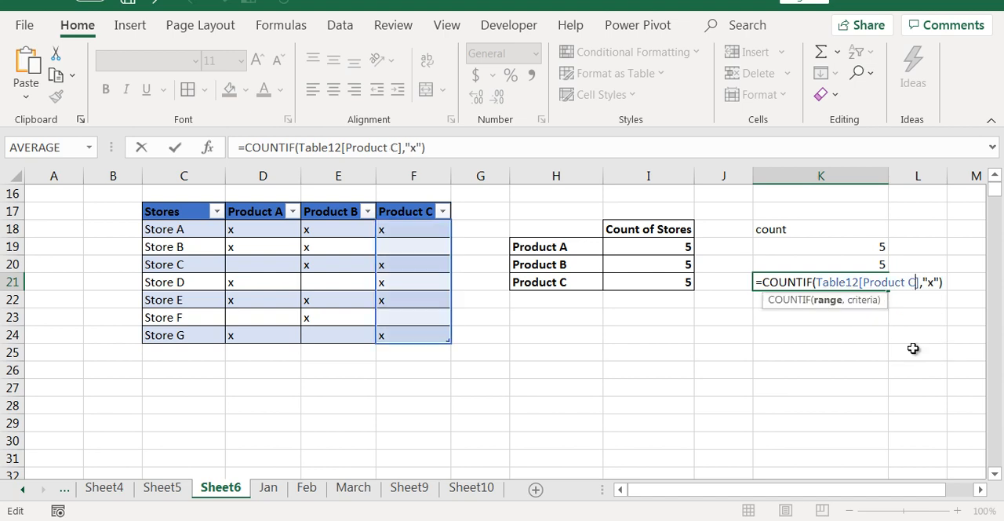
key("Tab")
left_click(849, 282)
double_click(849, 282)
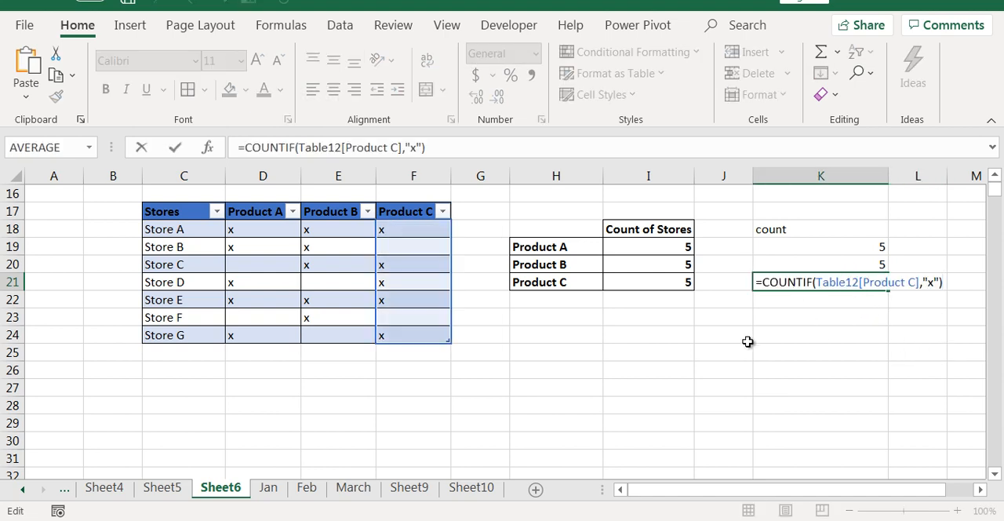
key("Escape")
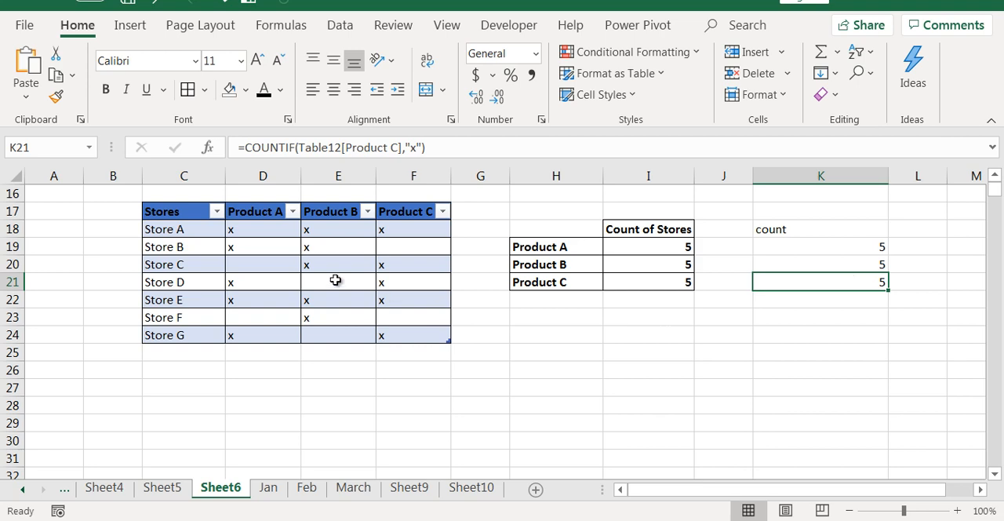
Clear the x marks in F20 and E19:E20, and compare the counts in I19:I21 with those in K19:K21.
left_click(406, 266)
key("Delete")
key("Left")
key("Up")
key("shift+Down")
key("Delete")
left_click(731, 332)
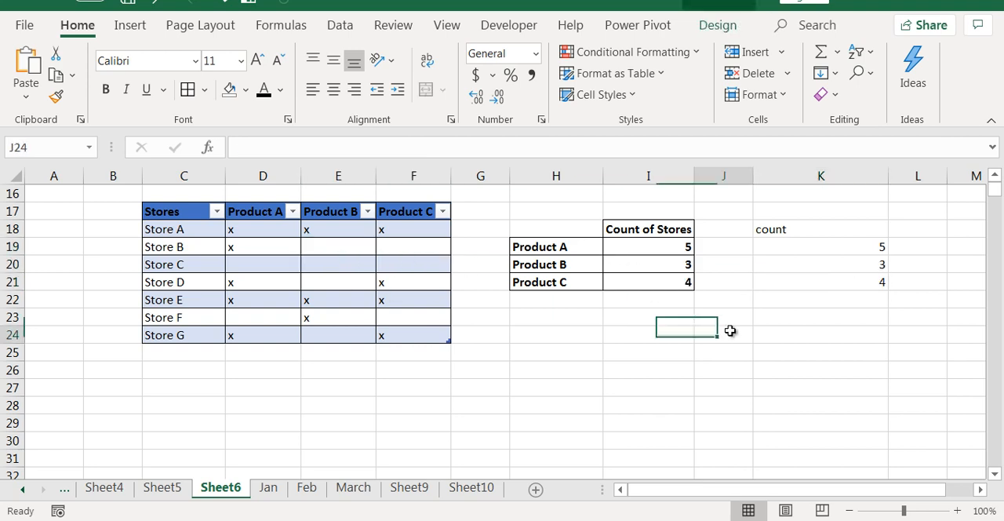
left_click_drag(684, 247, 681, 281)
left_click_drag(867, 248, 868, 285)
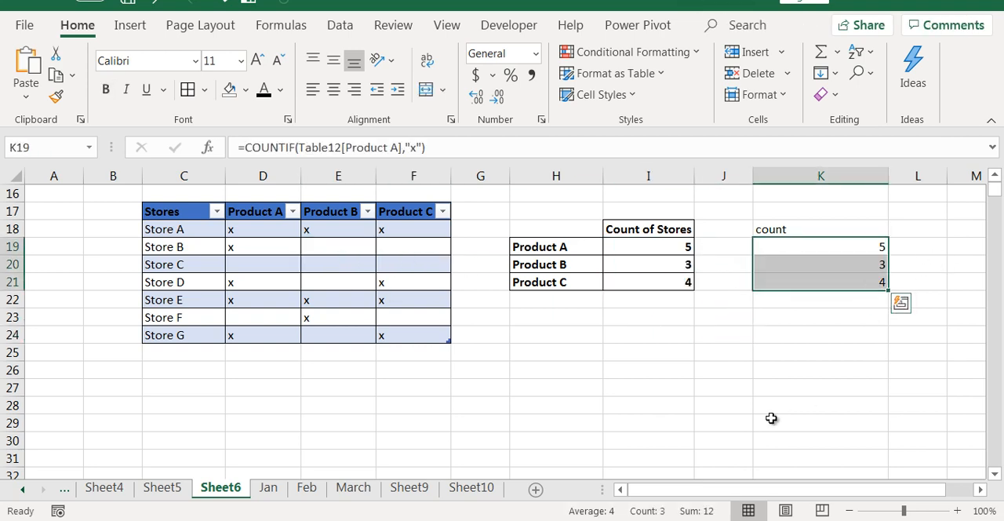
Inspect the table reference in the K19 COUNTIF formula and leave the formula unchanged.
left_click(848, 282)
left_click(984, 489)
left_click(985, 492)
left_click(985, 492)
left_click(985, 492)
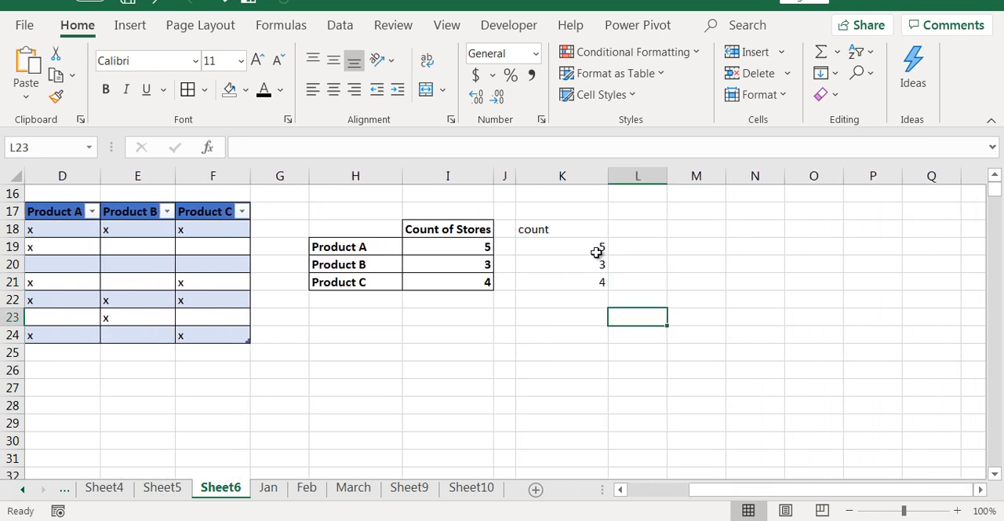
left_click(597, 251)
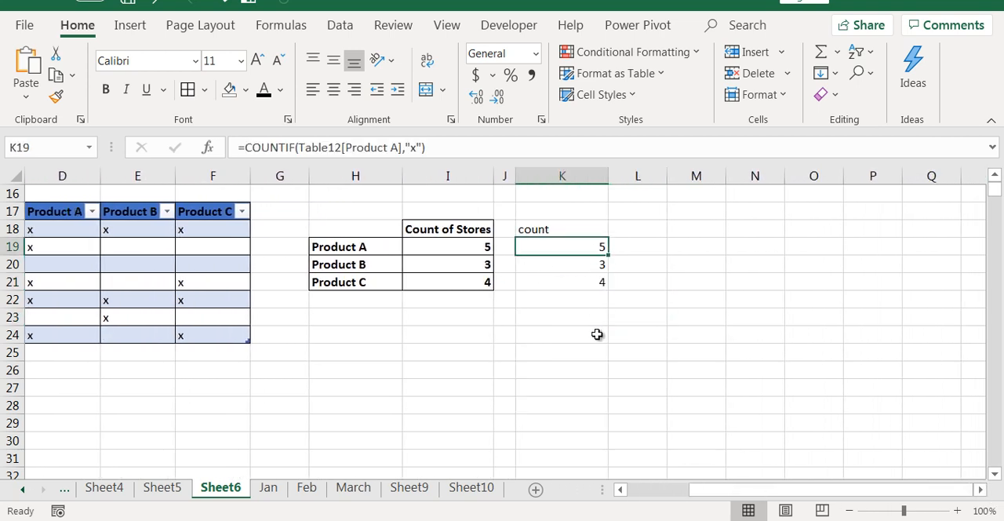
left_click(620, 490)
key("F2")
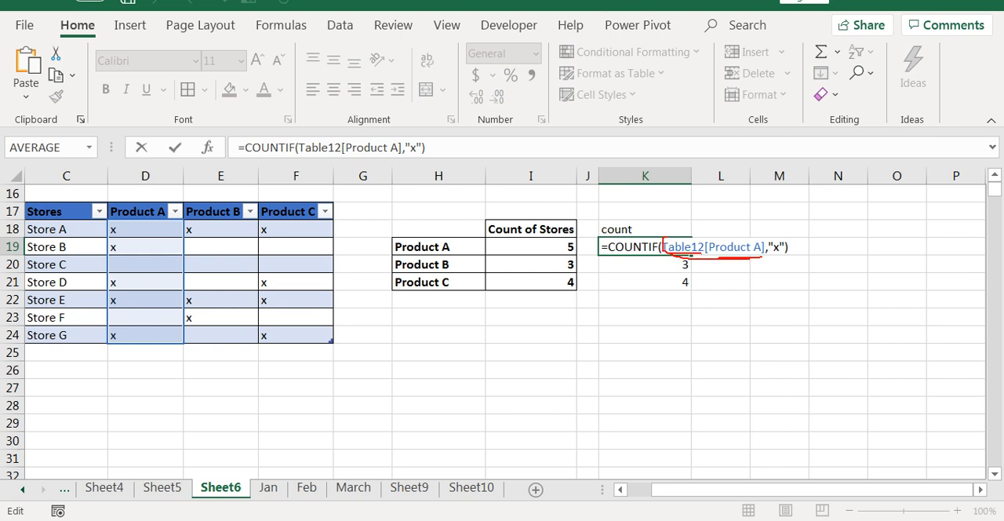
left_click_drag(768, 237, 661, 232)
key("Escape")
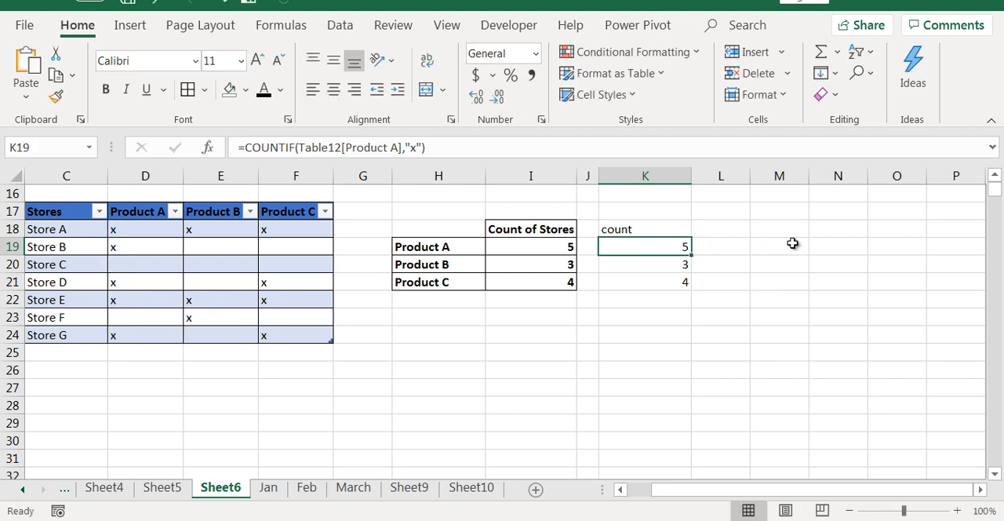
Enter ="Table12["&H19&"]" in M19 to build the table reference as text, and widen column M to fit.
left_click(792, 244)
type("=\"Ta")
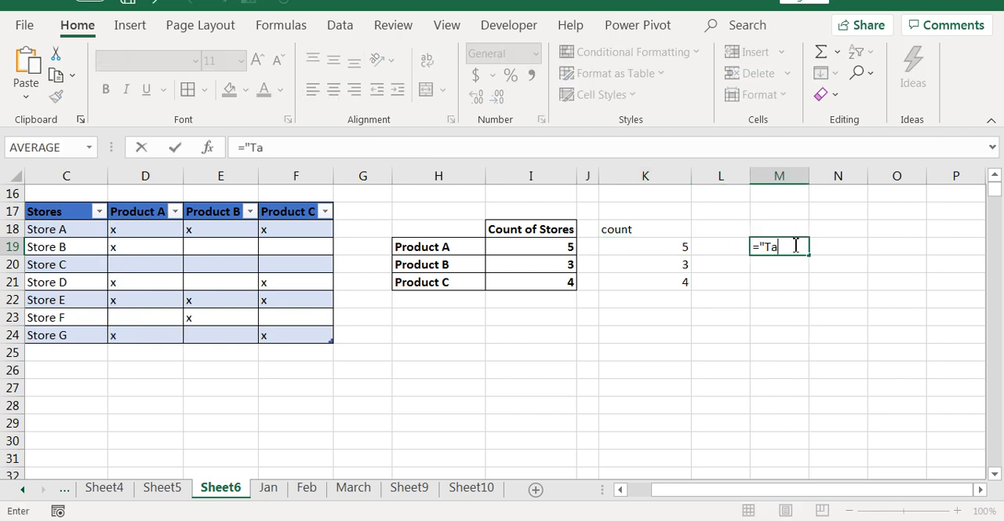
type("ble12[\"&")
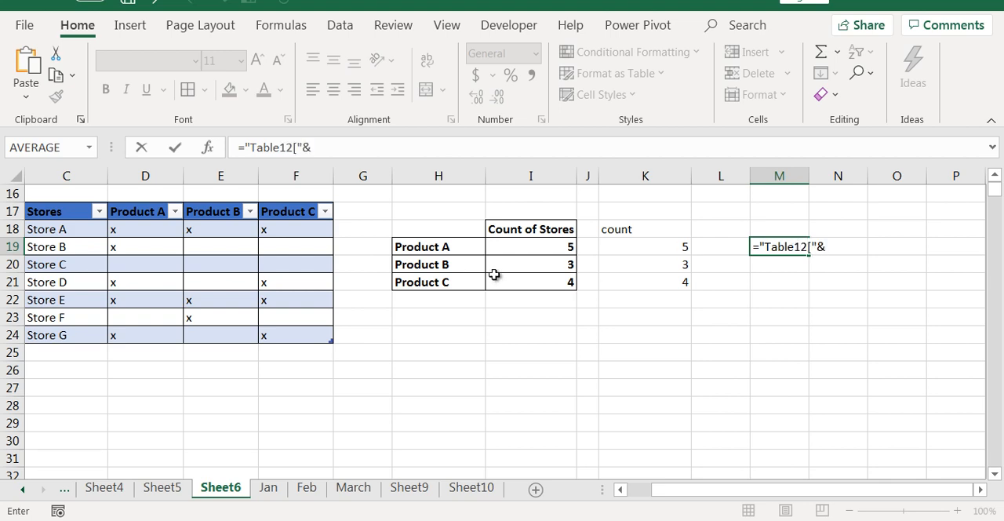
left_click(465, 247)
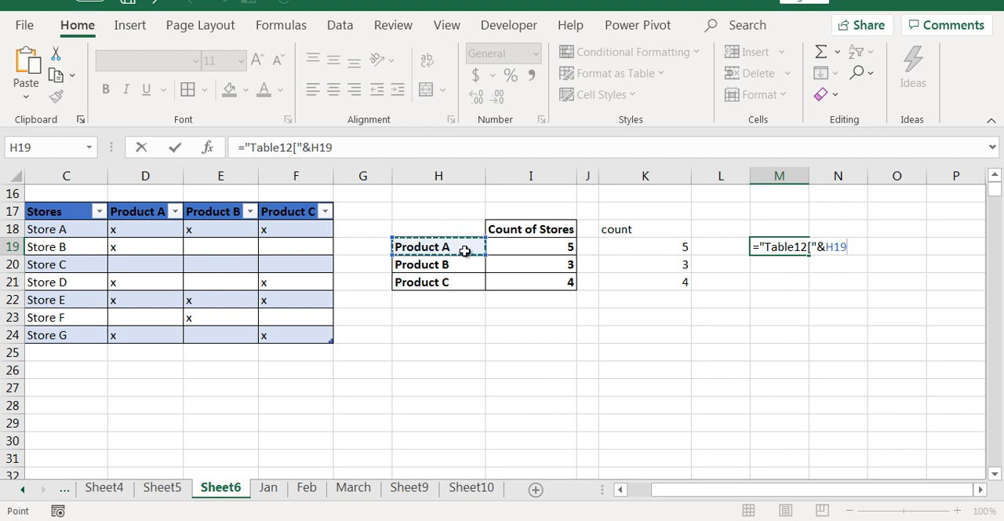
type("&")
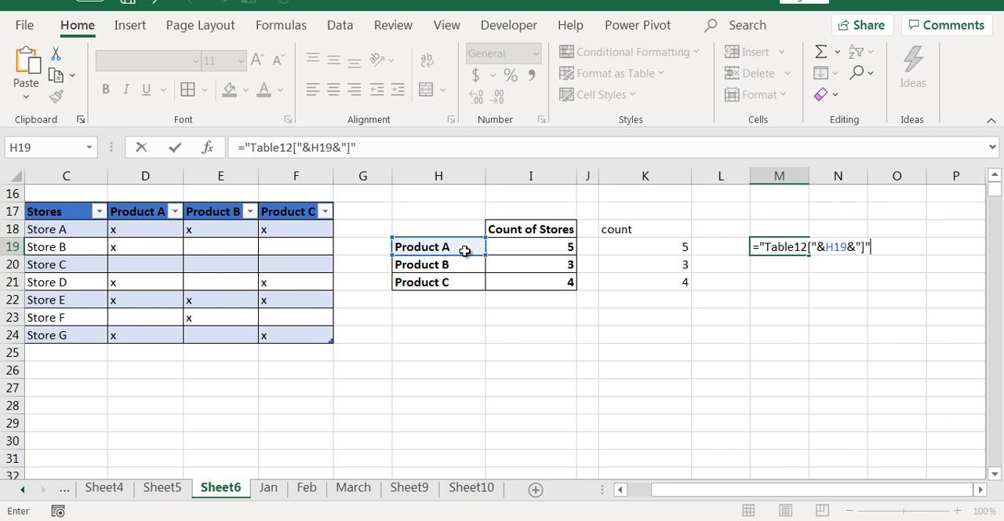
key("Return")
key("Up")
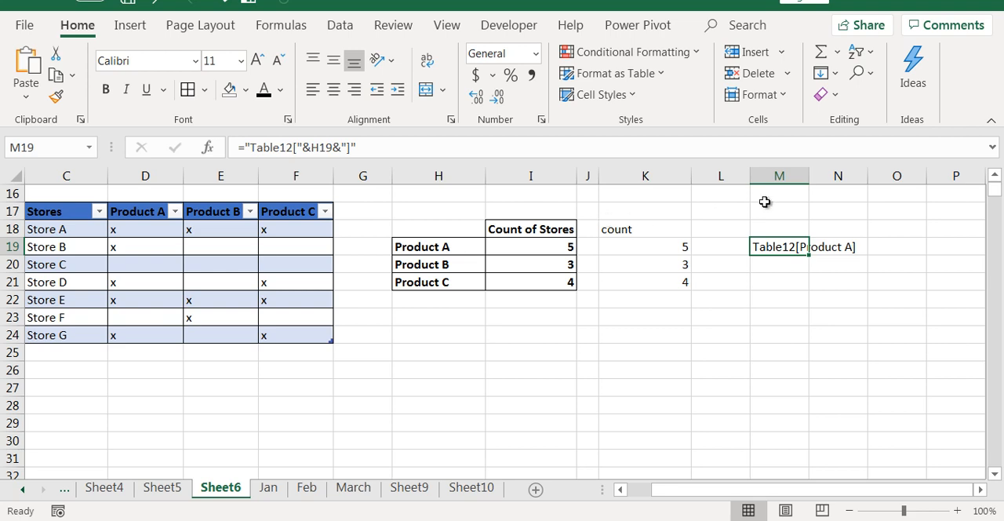
left_click_drag(809, 176, 861, 176)
Copy the Table12[Product A] reference out of the K19 formula into N19 as text, and fit column N's width.
left_click(667, 248)
double_click(675, 248)
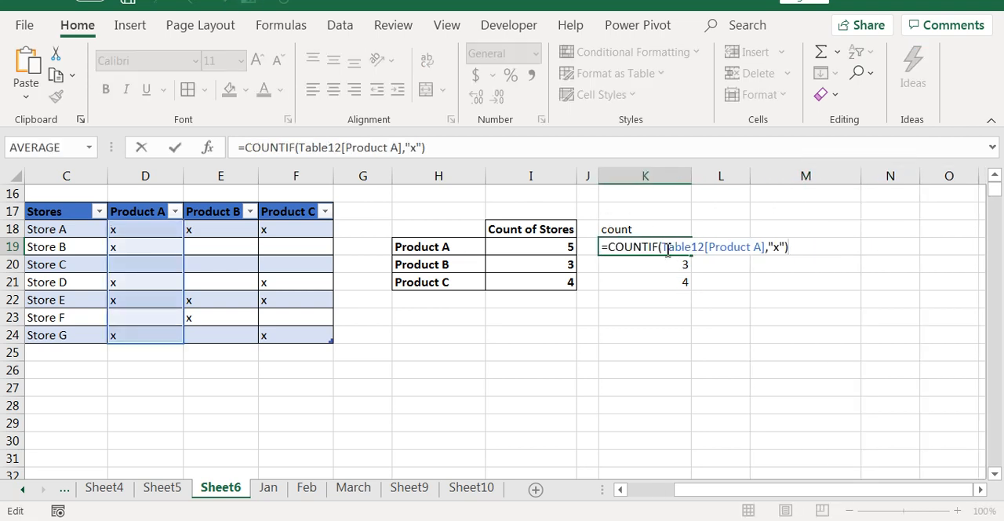
left_click_drag(665, 248, 766, 249)
key("ctrl+c")
key("Escape")
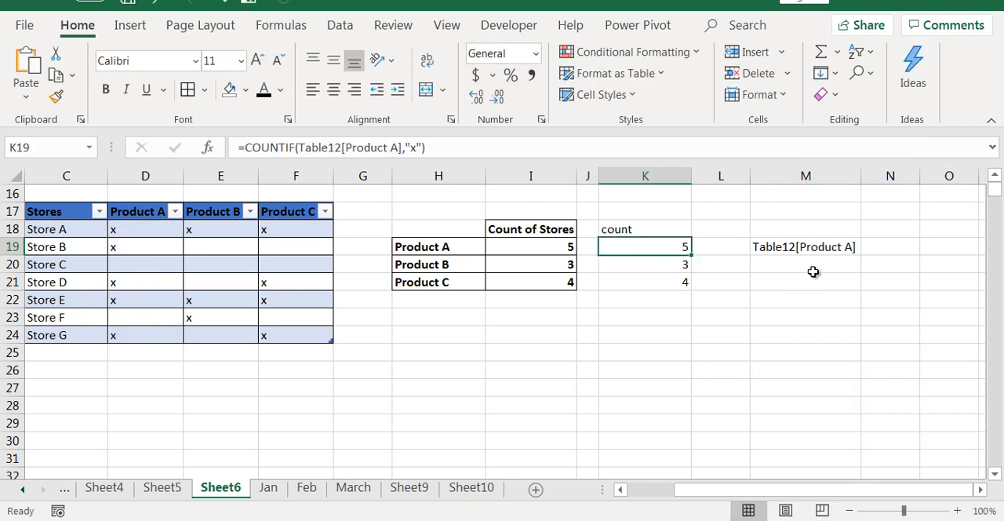
left_click(891, 248)
key("ctrl+v")
left_click(890, 317)
double_click(920, 175)
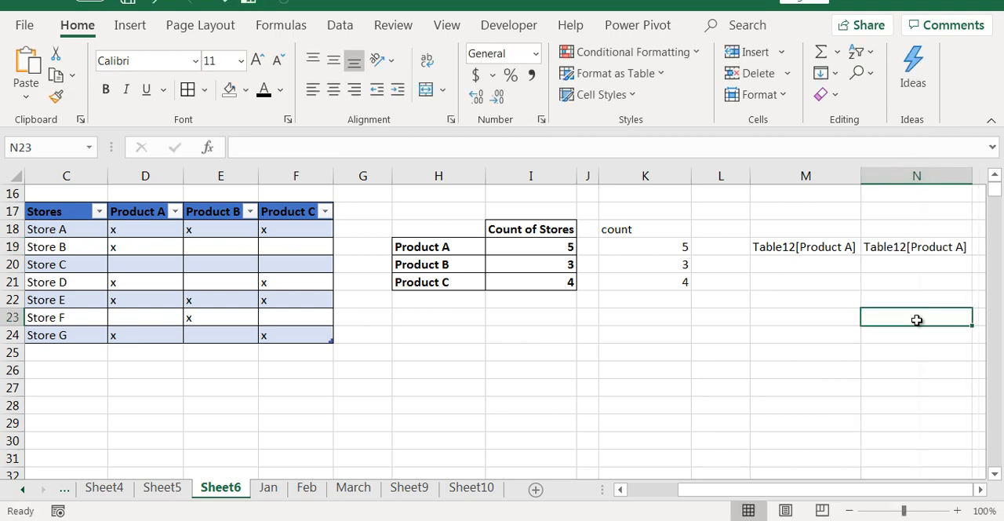
Compare the two reference texts with =EXACT(M19,N19) in O19, and clear the comparison.
double_click(980, 489)
left_click(849, 245)
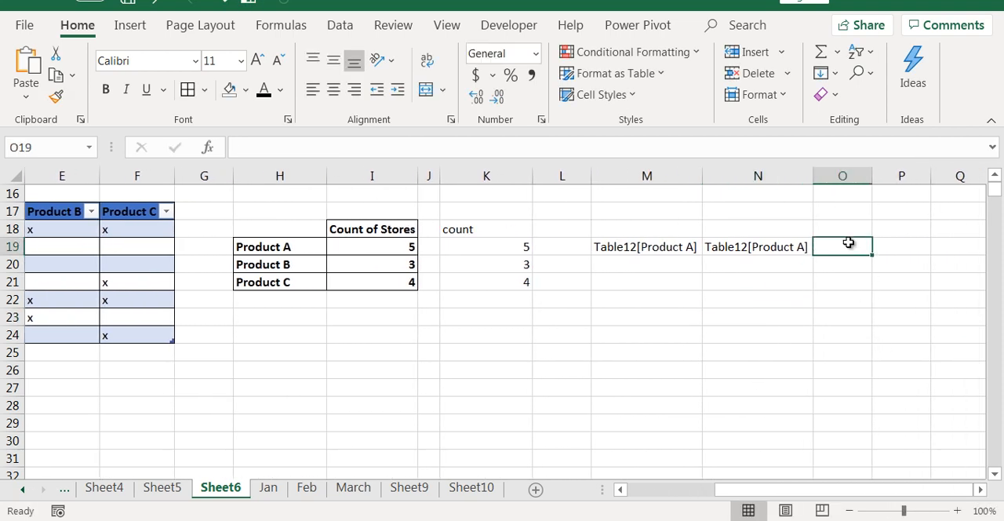
type("=ex")
key("Tab")
key("Left")
key("Left")
type(",")
key("Left")
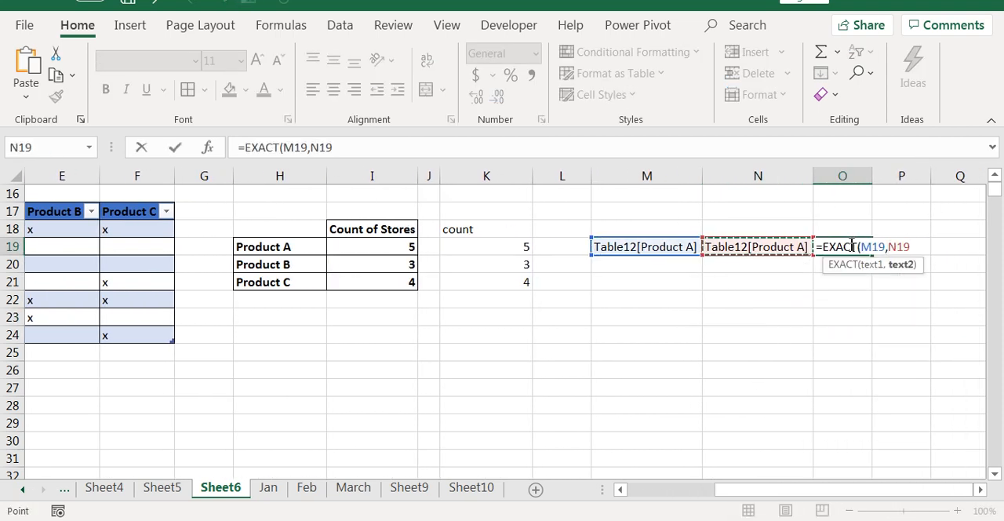
key("ctrl+Return")
left_click(697, 251)
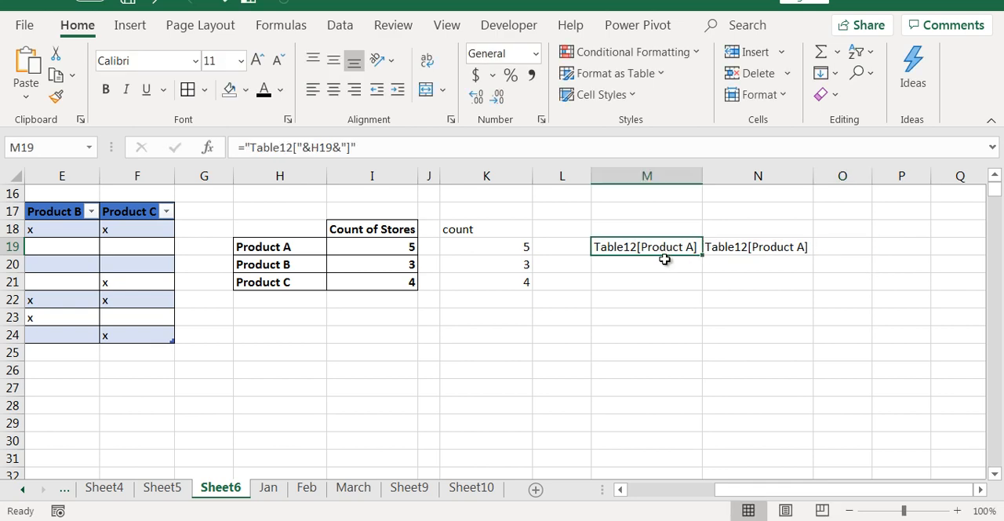
Fill the M19 reference text formula down to M21 and check each cell.
double_click(677, 257)
key("Escape")
left_click_drag(702, 255, 705, 287)
left_click(711, 353)
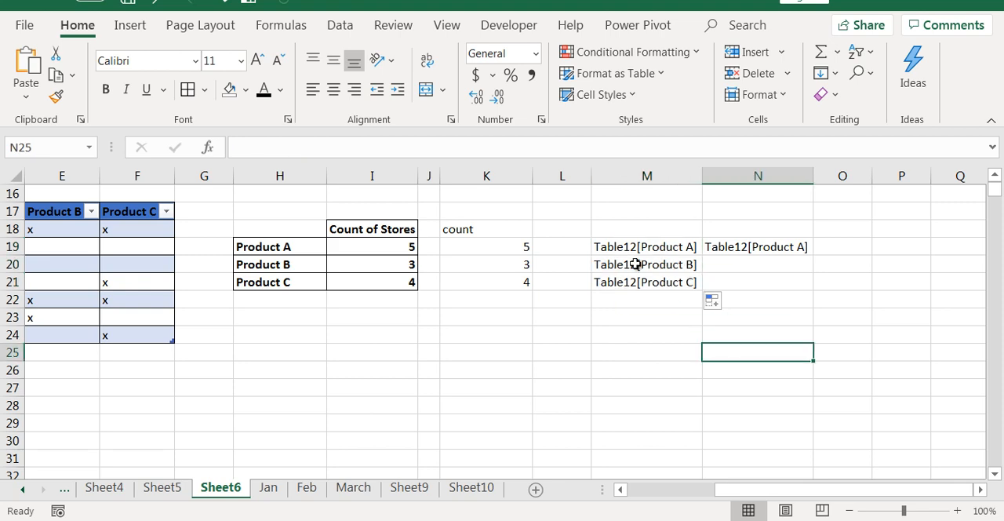
left_click(640, 249)
left_click(642, 271)
left_click(648, 284)
left_click(686, 365)
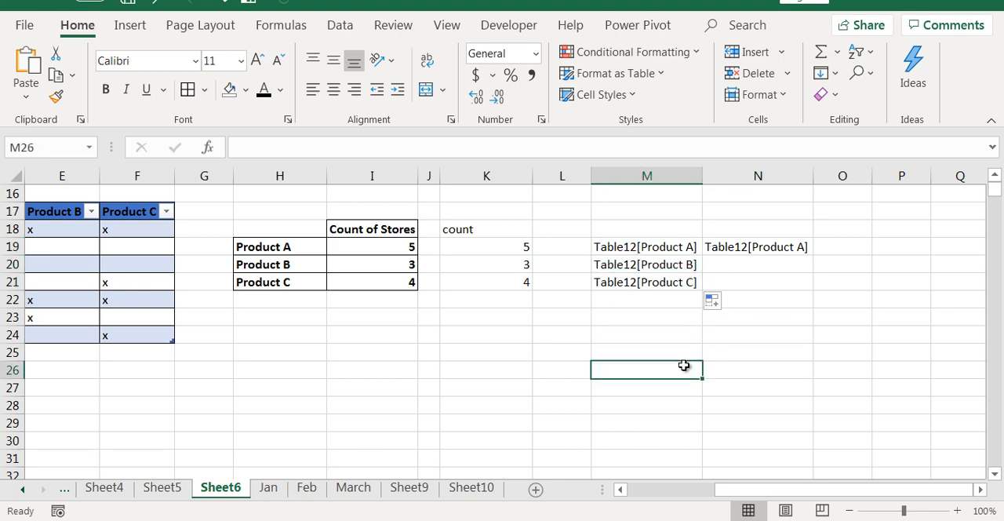
Replace the copied text in N19 with =INDIRECT(M19) as a test, and clear the cell.
left_click(742, 249)
key("Delete")
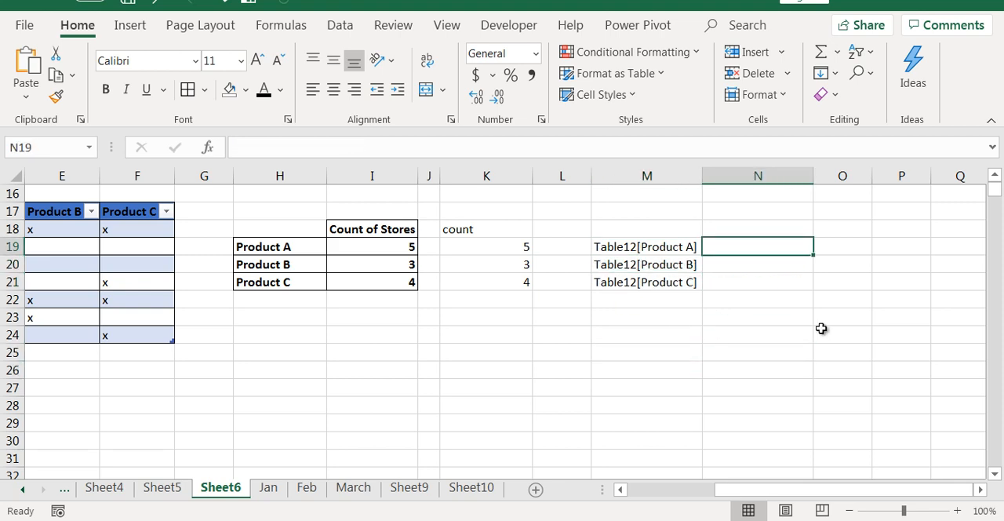
type("=in")
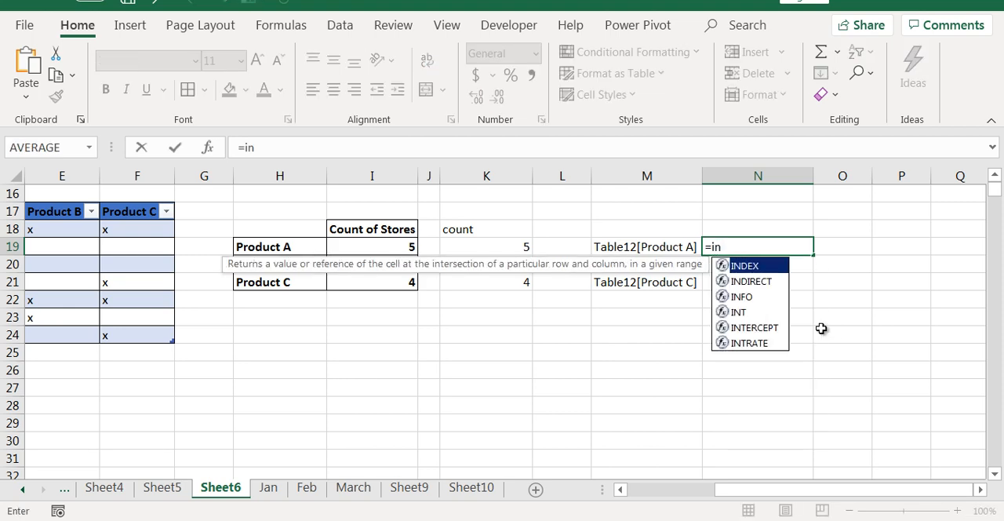
key("Down")
key("Tab")
type("'")
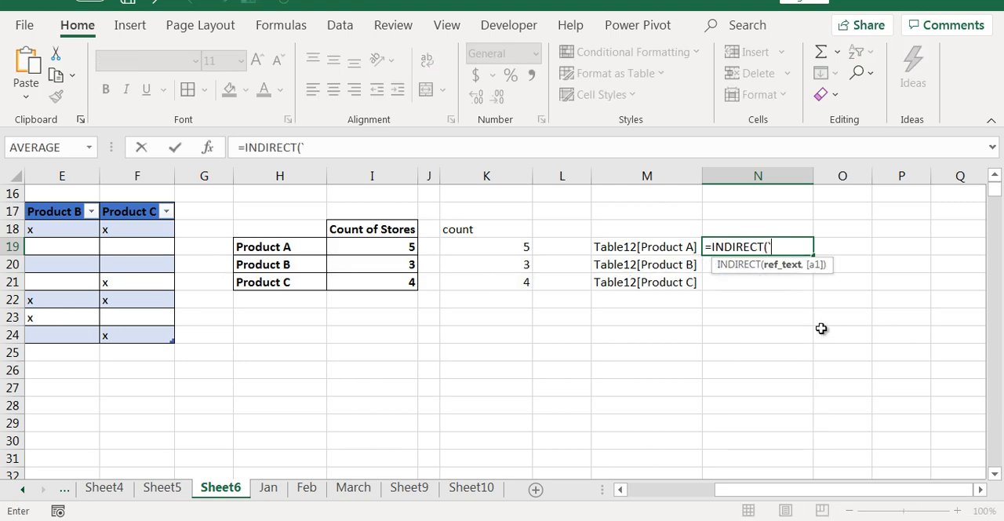
key("Left")
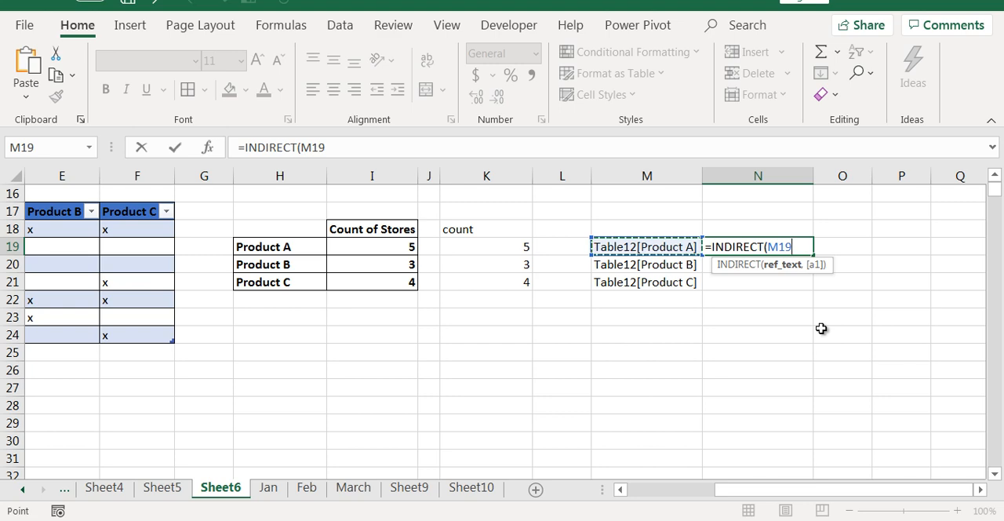
type(")")
key("Return")
key("Up")
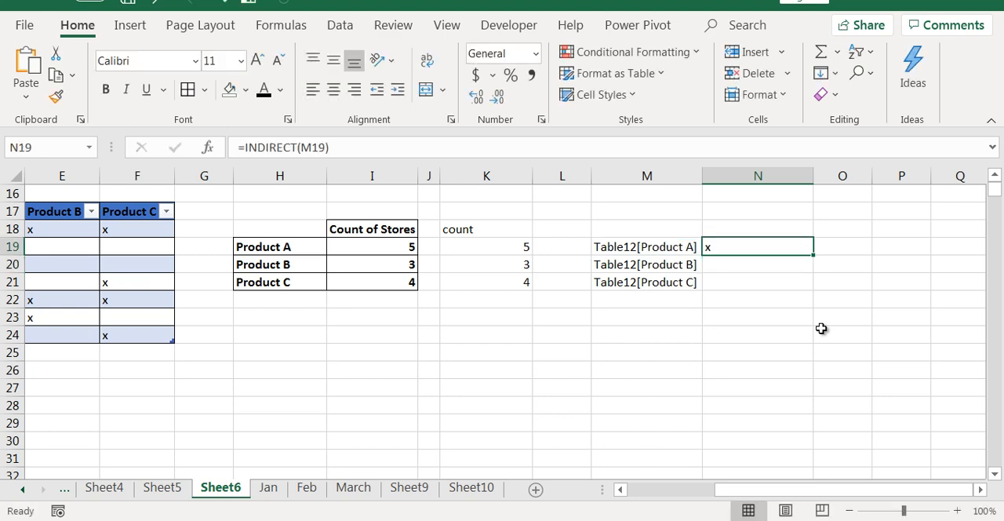
key("Delete")
Examine the Product A column of the store table to see how many rows it covers.
key("Down")
key("Down")
key("Down")
key("Down")
key("Left")
key("Left")
key("Left")
key("Left")
key("Left")
key("Left")
key("Left")
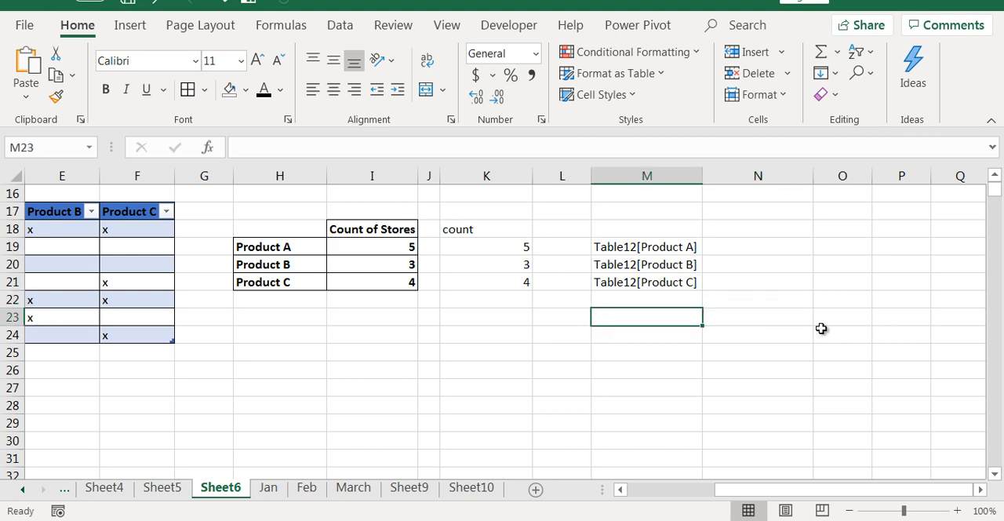
key("Left")
key("Left")
key("Left")
key("Left")
key("Up")
key("Right")
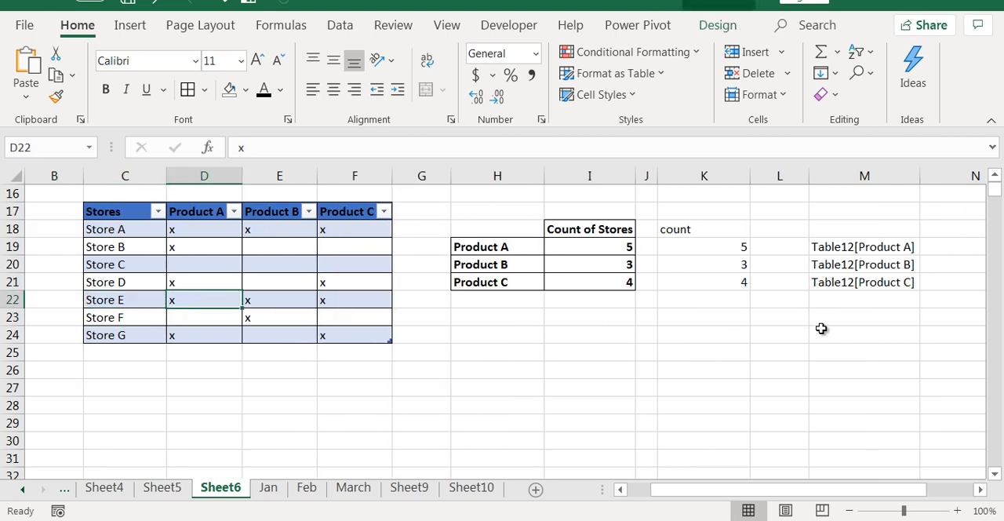
key("Down")
key("Down")
key("shift+Up")
key("shift+Up")
key("shift+Up")
key("shift+Up")
key("shift+Up")
key("shift+Up")
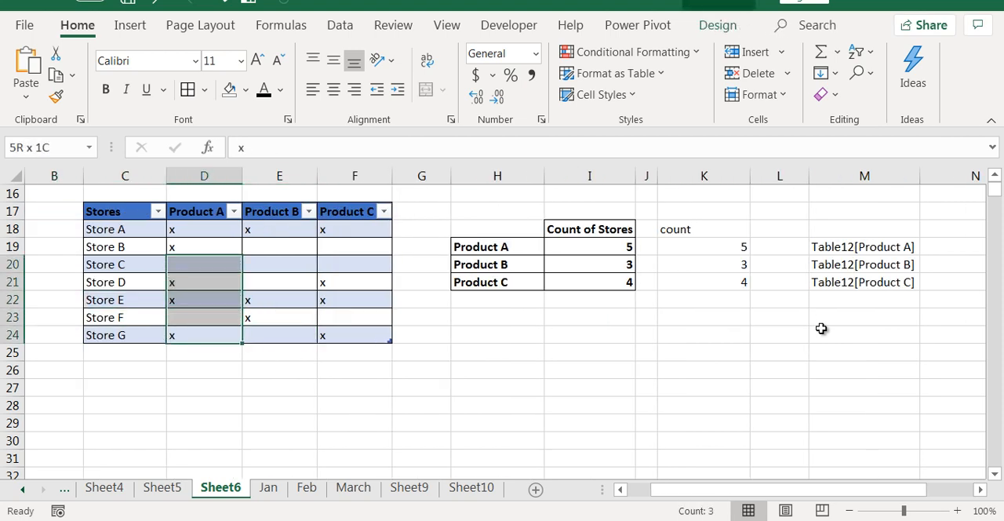
Enter =INDIRECT(M19) as an array formula across I25:I31.
key("Right")
key("Down")
key("Right")
key("Right")
key("Right")
key("Right")
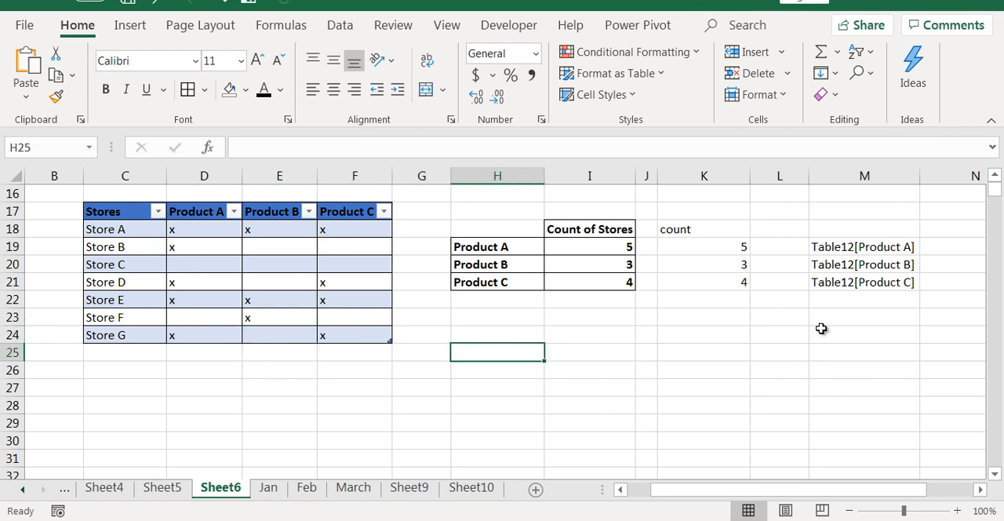
key("shift+Down")
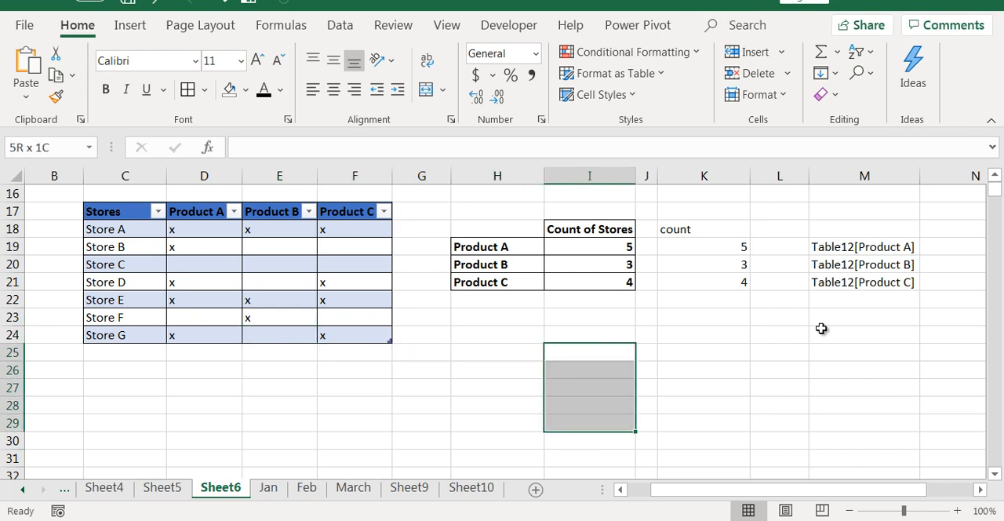
key("shift+Down")
key("shift+Down")
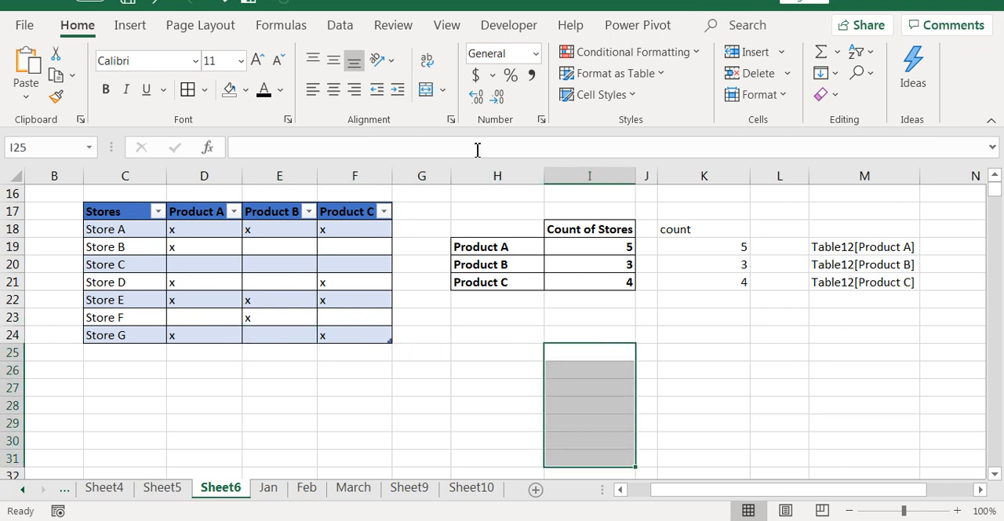
type("=INDIRECT(")
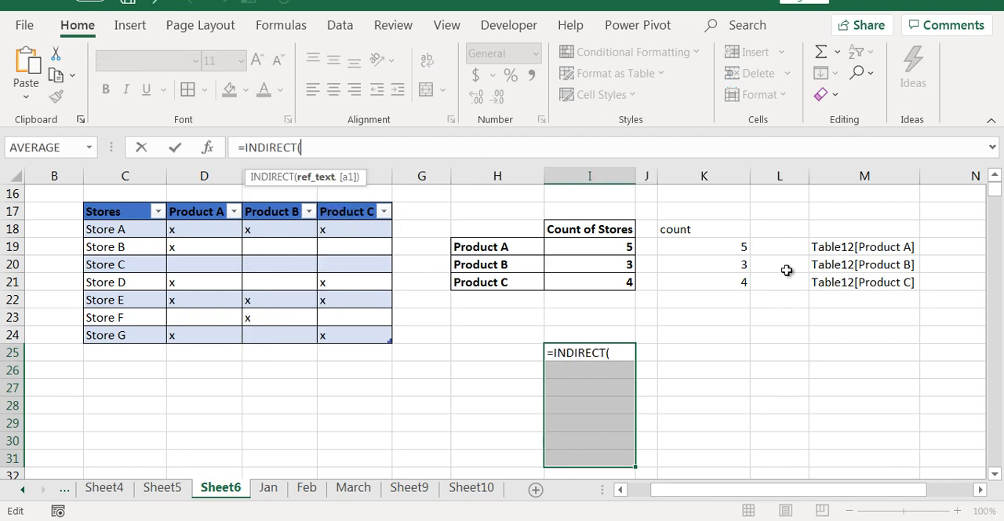
left_click(839, 247)
type(")")
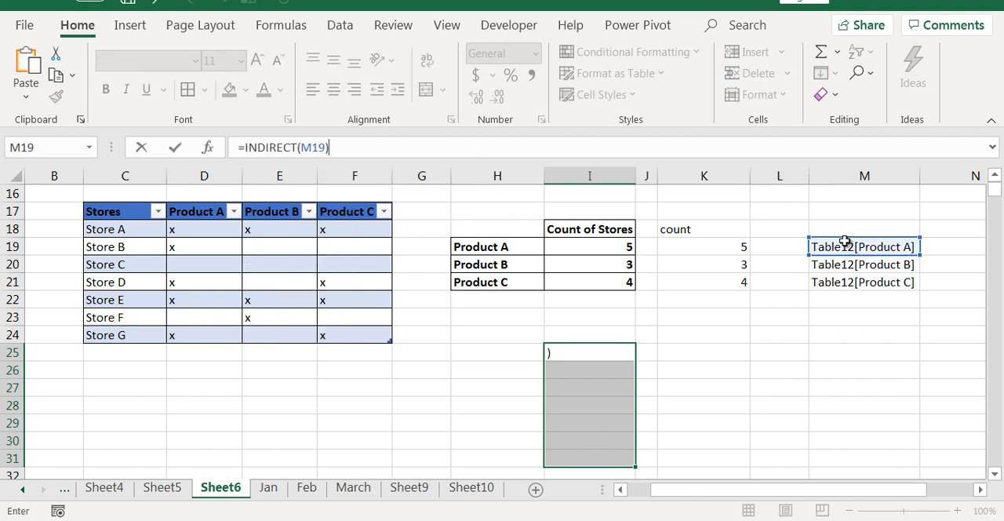
key("ctrl+shift+Return")
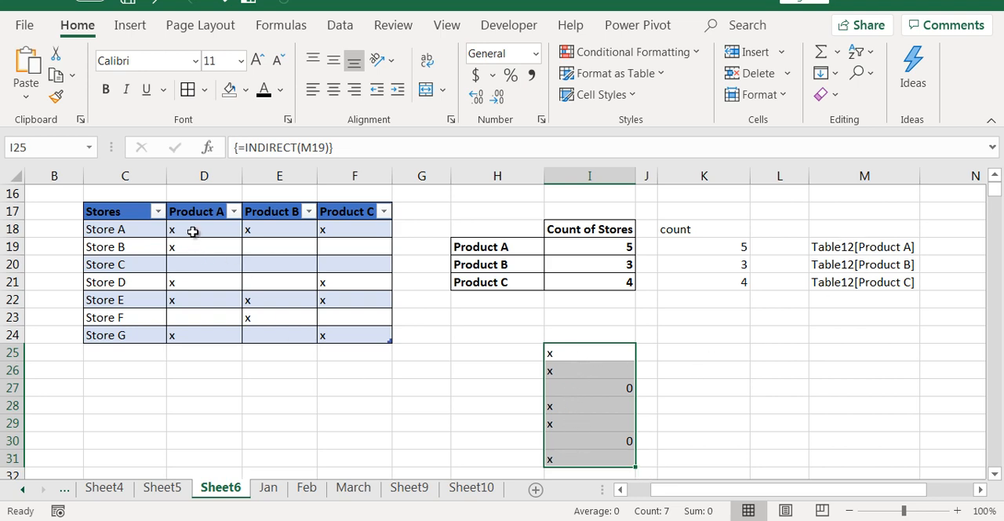
Check the array results in I27 and I30, and clear I25:I31.
left_click(632, 394)
left_click(625, 441)
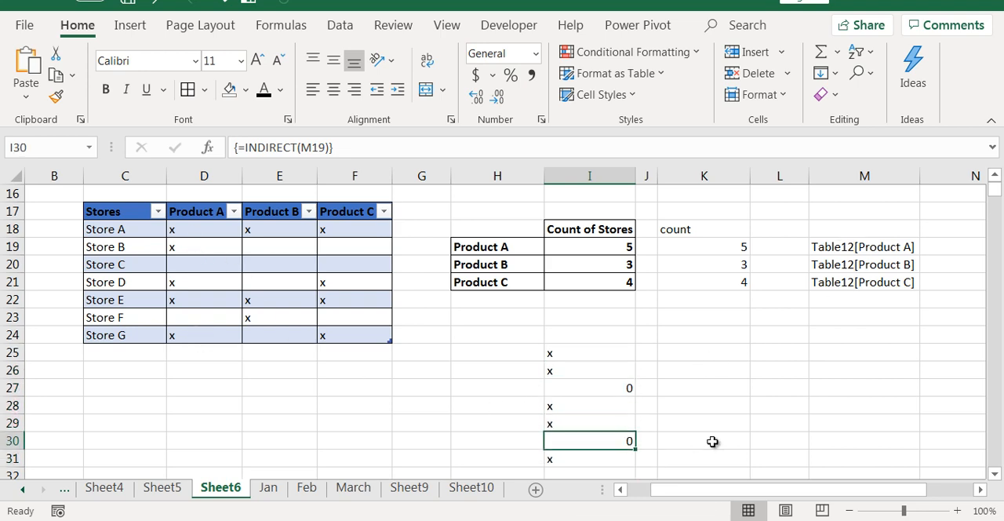
mouse_move(580, 353)
left_mouse_down()
mouse_move(576, 442)
mouse_move(580, 353)
left_mouse_up()
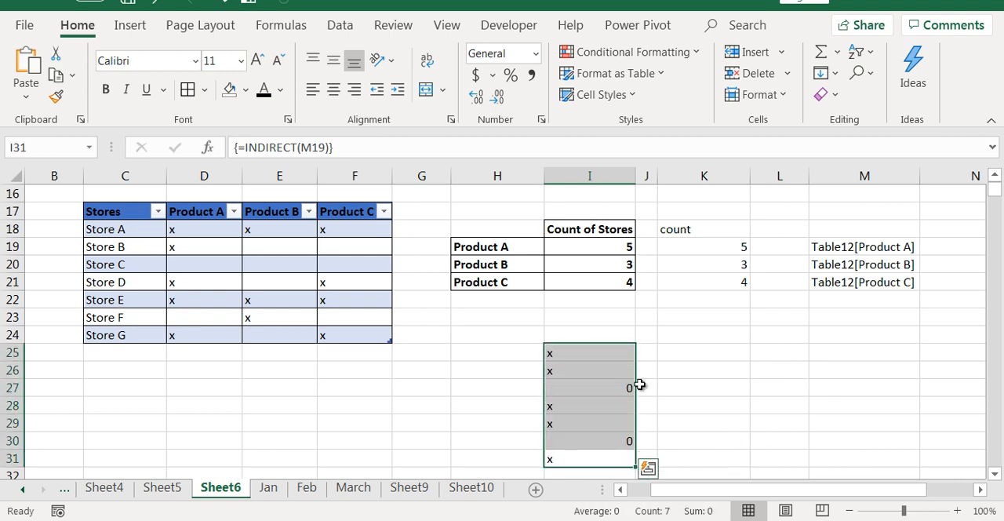
key("Delete")
Highlight the Table12[Product A] range argument in K19's COUNTIF formula, and widen column L.
left_click(728, 259)
key("Up")
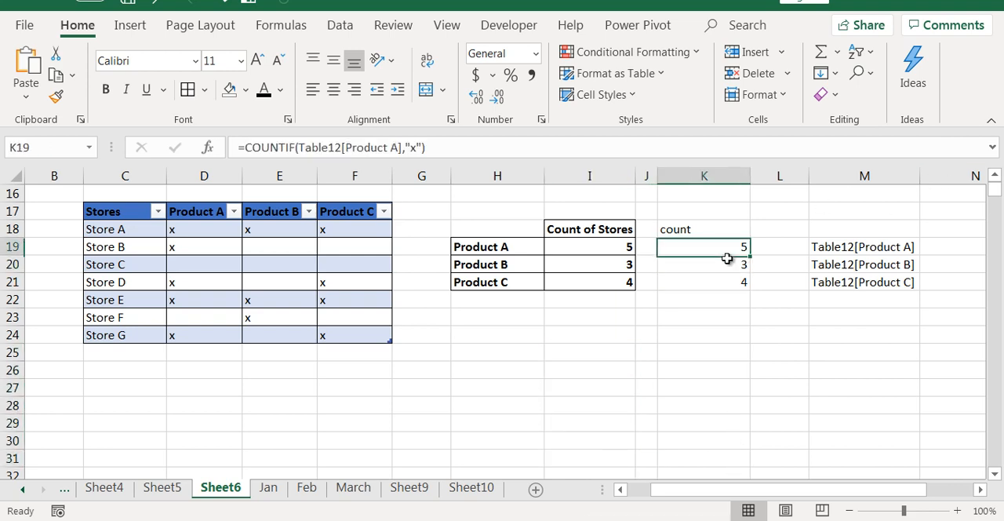
key("F2")
key("Left")
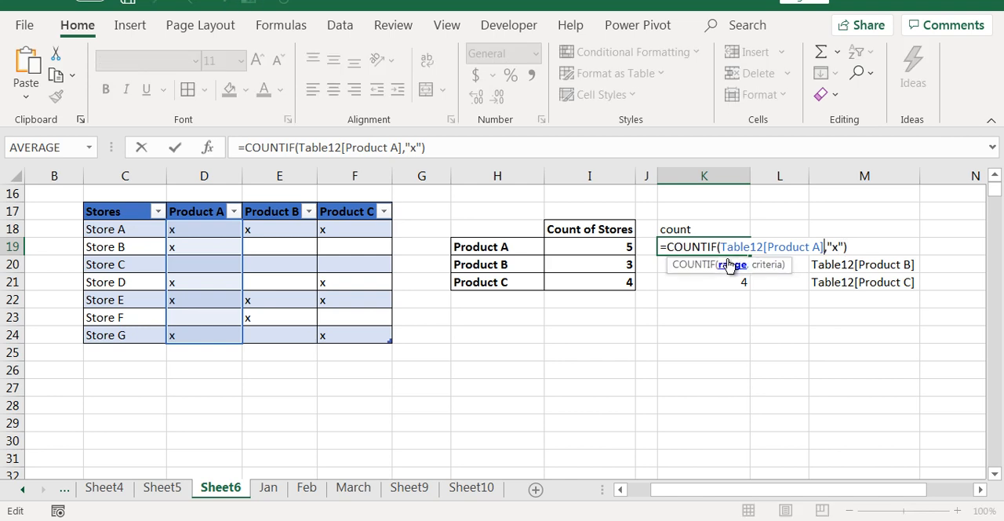
key("ctrl+shift+Left")
key("ctrl+shift+Left")
key("ctrl+shift+Left")
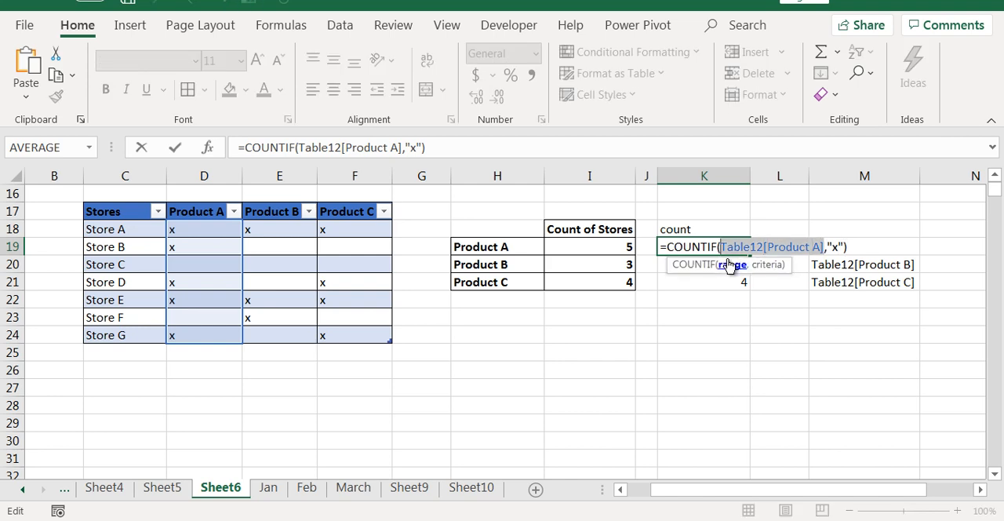
key("Escape")
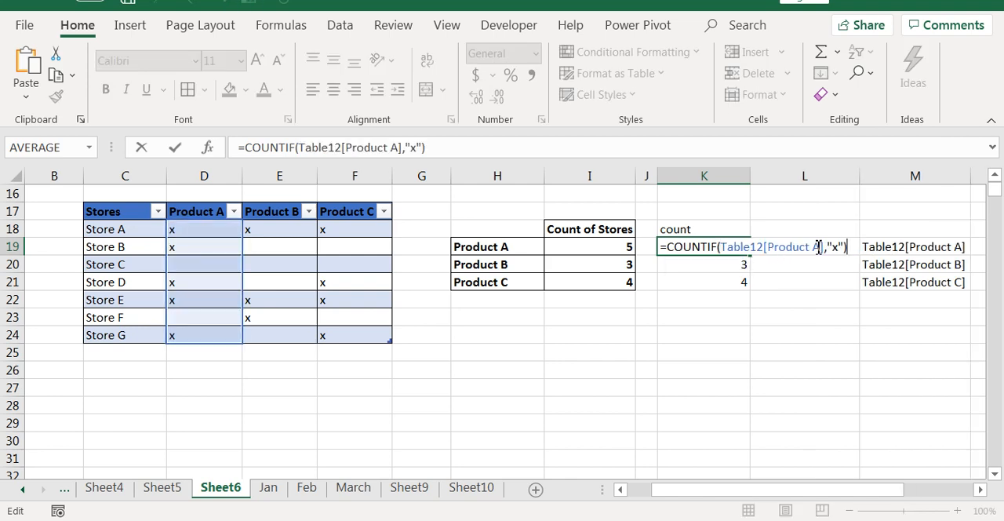
left_click(819, 247)
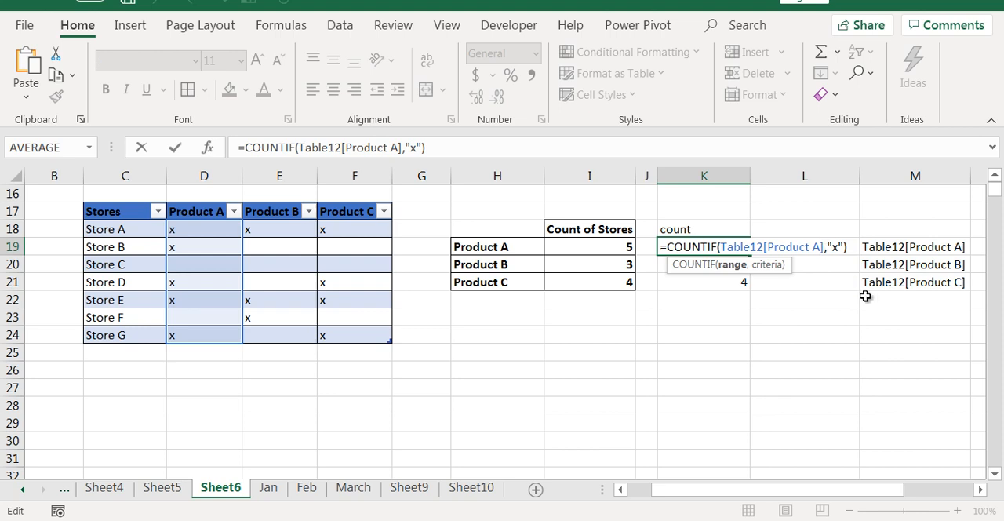
Replace the Table12[Product A] range in K19's COUNTIF formula with a reference to cell M19.
key("BackSpace")
key("BackSpace")
key("BackSpace")
key("BackSpace")
key("BackSpace")
key("BackSpace")
key("BackSpace")
key("BackSpace")
key("BackSpace")
key("BackSpace")
key("BackSpace")
key("BackSpace")
key("BackSpace")
key("BackSpace")
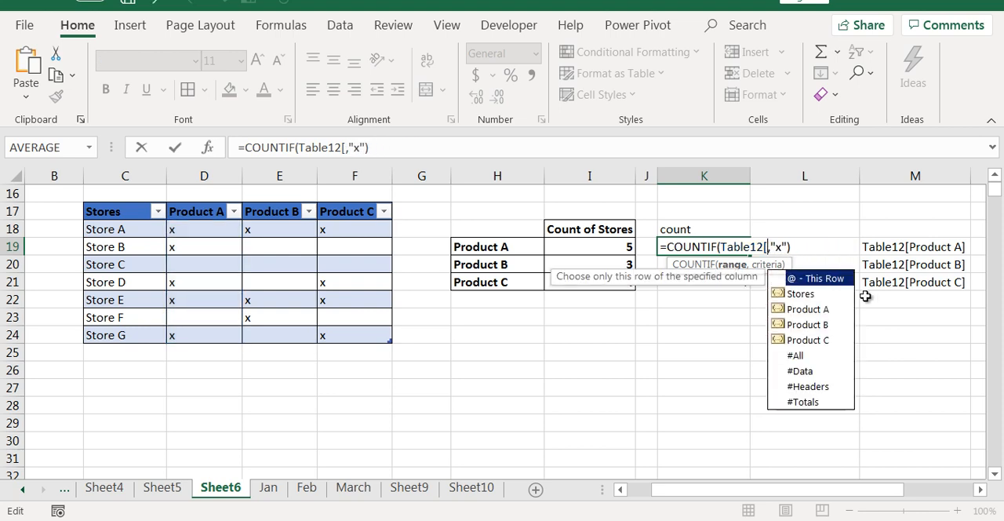
key("BackSpace")
key("BackSpace")
key("BackSpace")
key("BackSpace")
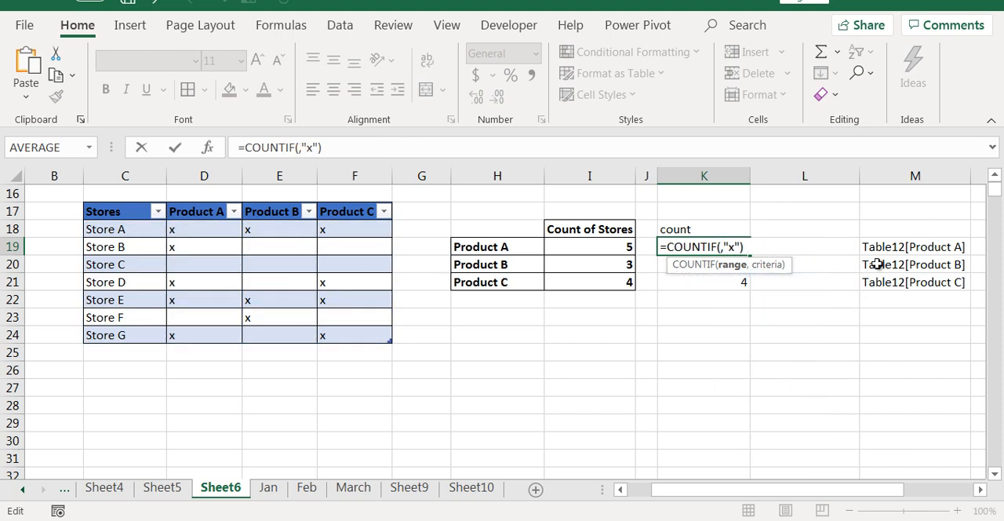
left_click(879, 248)
key("Return")
Wrap the M19 reference in INDIRECT so K19 reads =COUNTIF(INDIRECT(M19),"x"), and fill the formula down to K21.
key("Up")
key("F2")
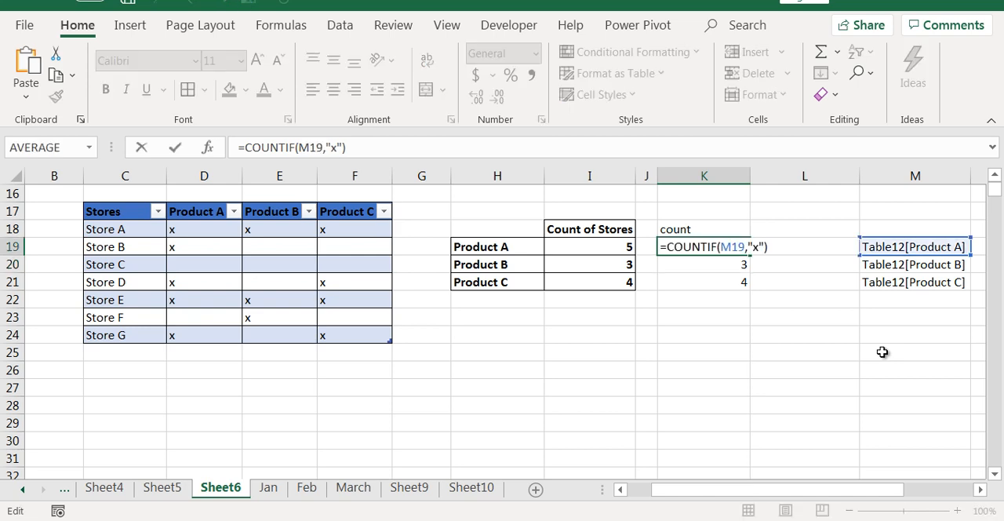
key("Escape")
key("F2")
key("Left")
key("Left")
key("Left")
key("Left")
key("Left")
key("Left")
key("Left")
key("Left")
key("Left")
type("INDIRECT(")
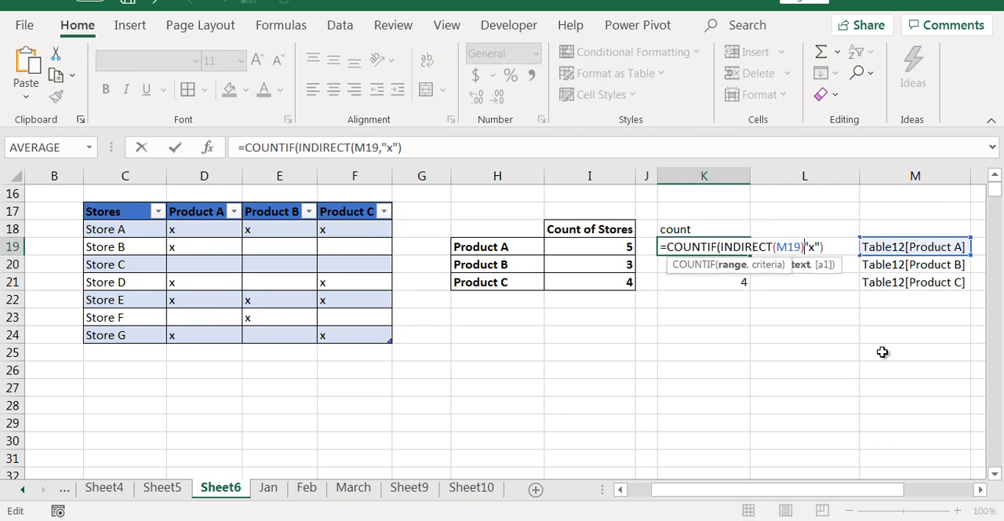
key("Right")
key("Right")
key("Right")
type(")")
key("Return")
key("Up")
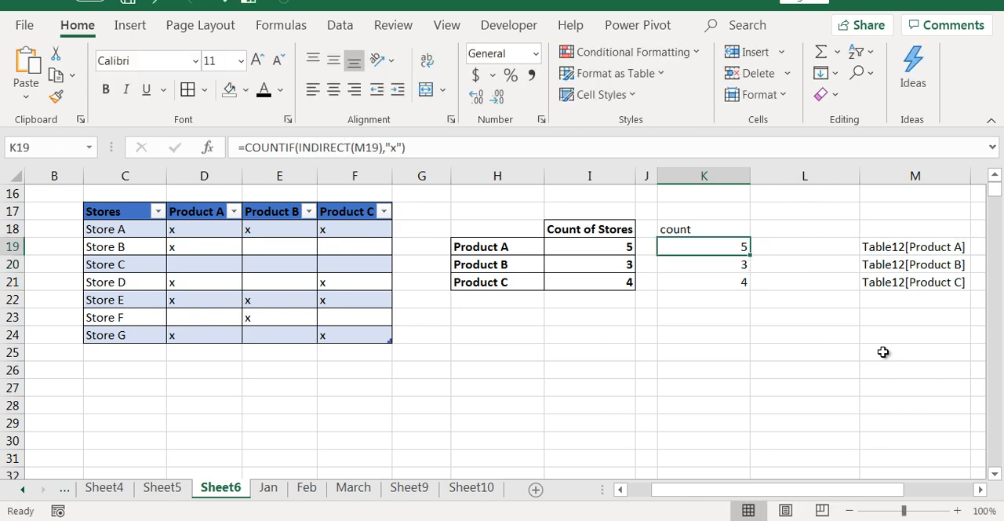
double_click(752, 254)
Copy the expression "Table12["&H19&"]" from M19's formula without its equals sign, leaving the cell as it is.
left_click(920, 247)
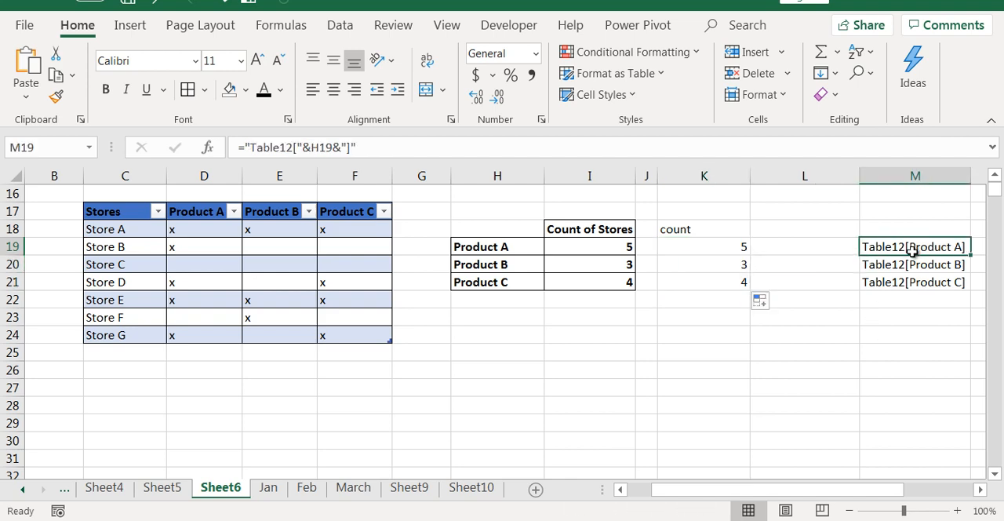
double_click(931, 245)
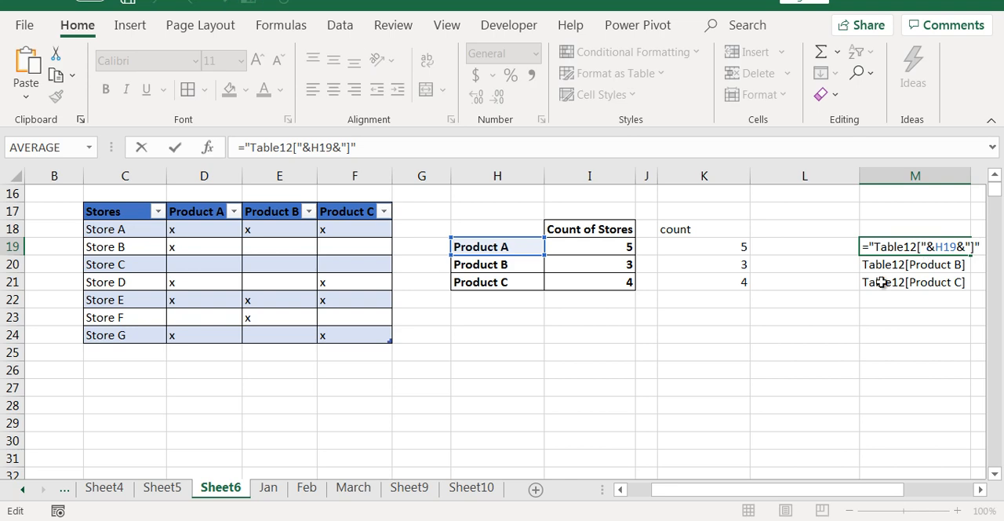
left_click(979, 489)
left_click(979, 489)
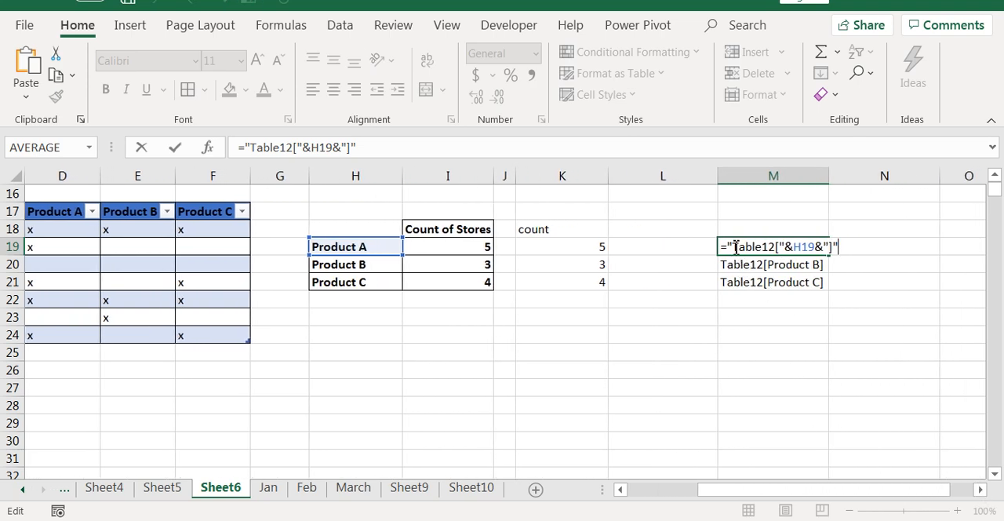
left_click_drag(731, 246, 899, 253)
key("Escape")
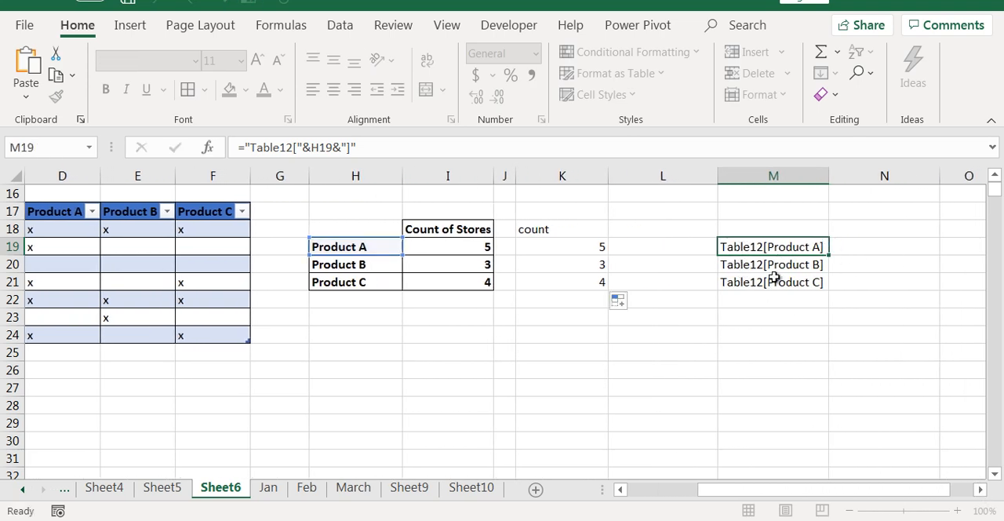
Replace the M19 reference inside K19's INDIRECT with the copied expression "Table12["&H19&"]".
left_click(597, 248)
double_click(598, 249)
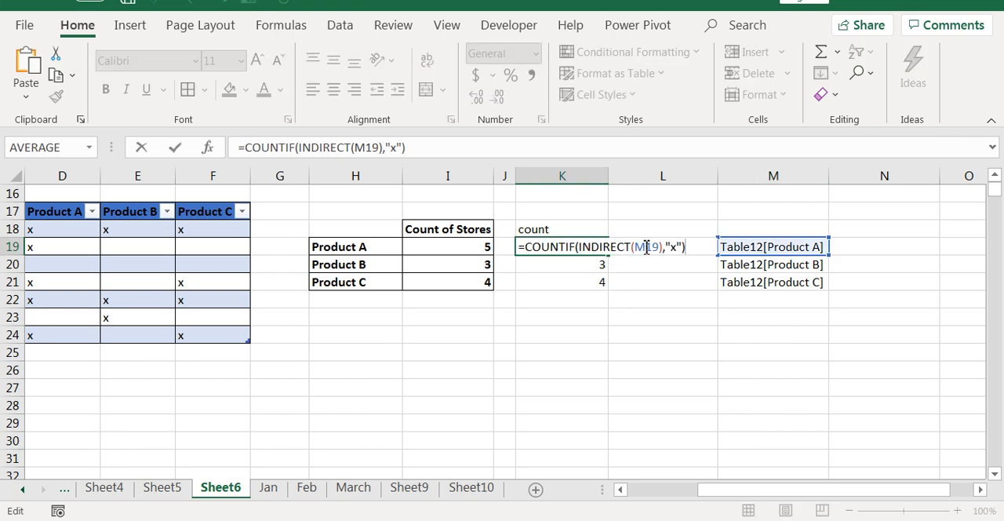
left_click(646, 247)
key("Delete")
key("Delete")
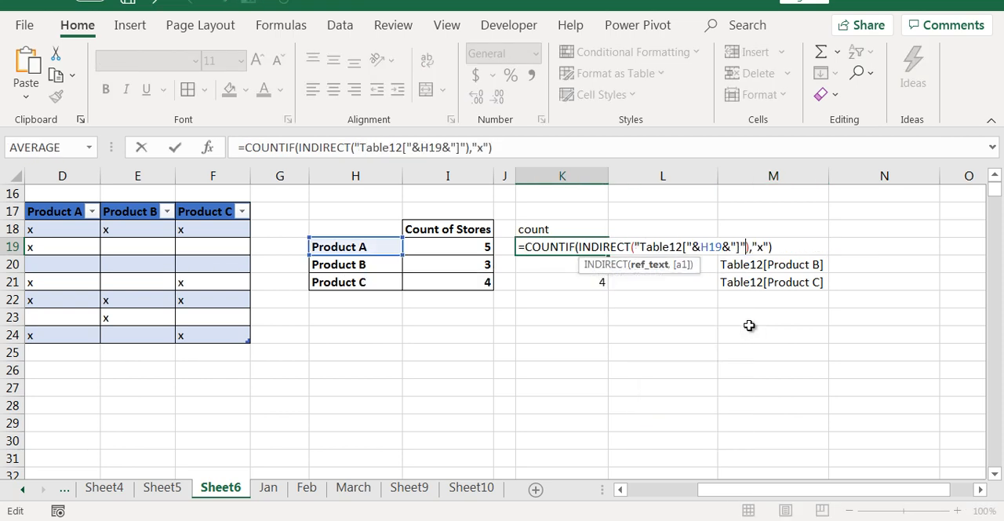
key("Return")
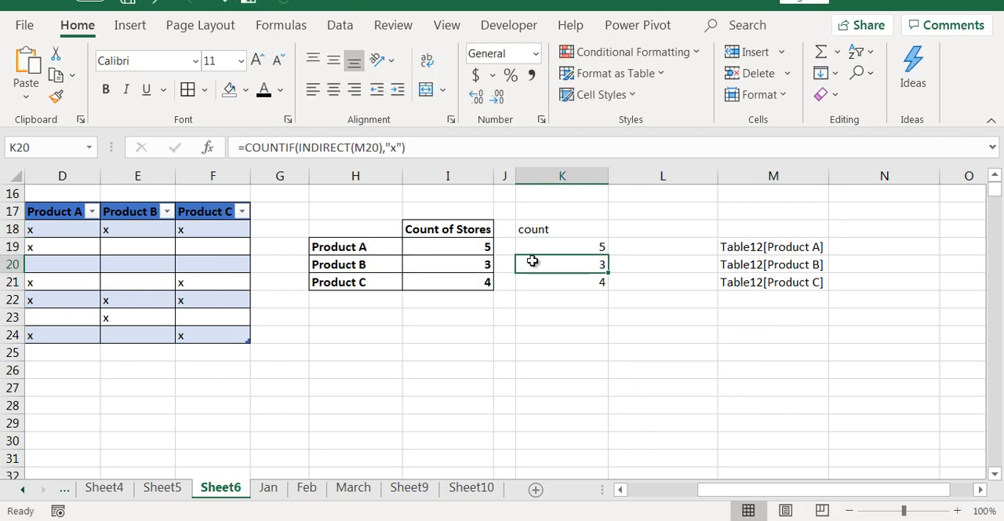
Fill the combined COUNTIF and INDIRECT formula from K19 down through K21.
left_click(596, 250)
left_click_drag(609, 257, 587, 419)
left_click(668, 356)
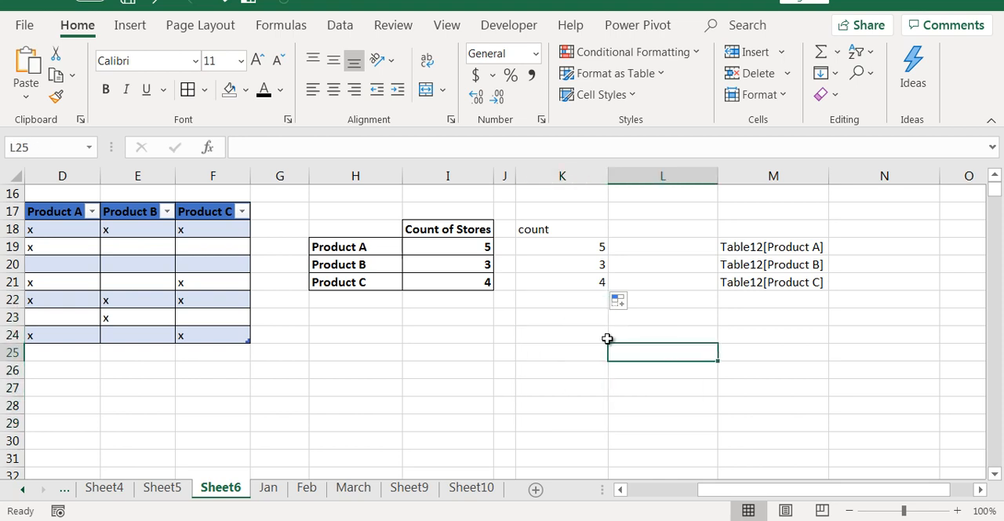